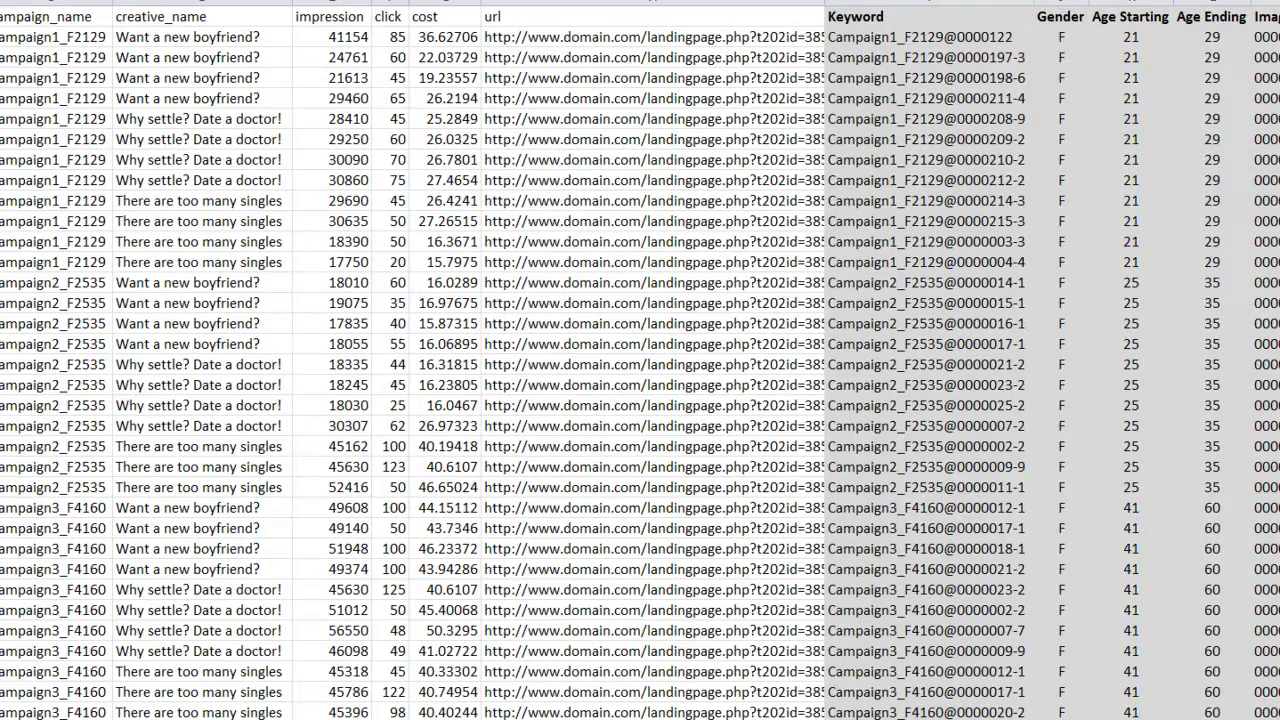
Copy the Gender, Age Starting, Age Ending and Image Code headers into L1:O1 of the keyword sheet.
click(886, 17)
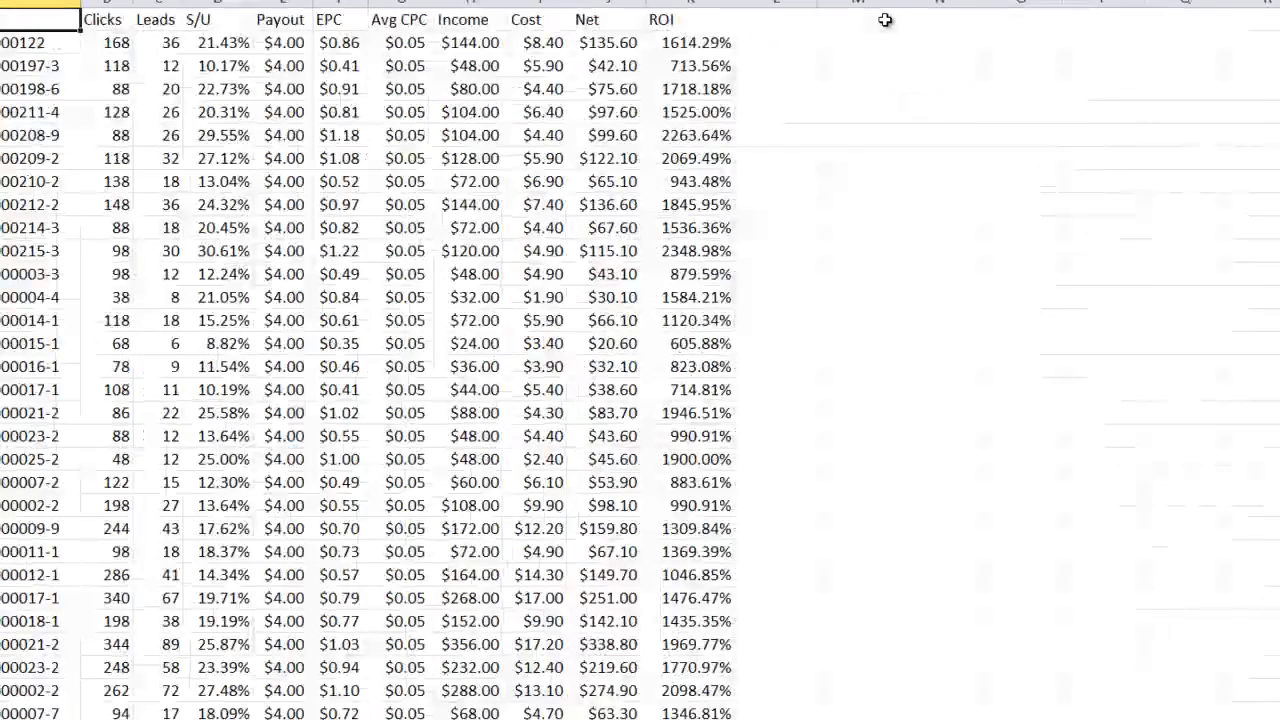
key(Right)
key(Right)
key(Right)
key(Right)
key(Right)
key(Right)
key(Right)
key(Right)
key(Right)
key(Right)
key(Right)
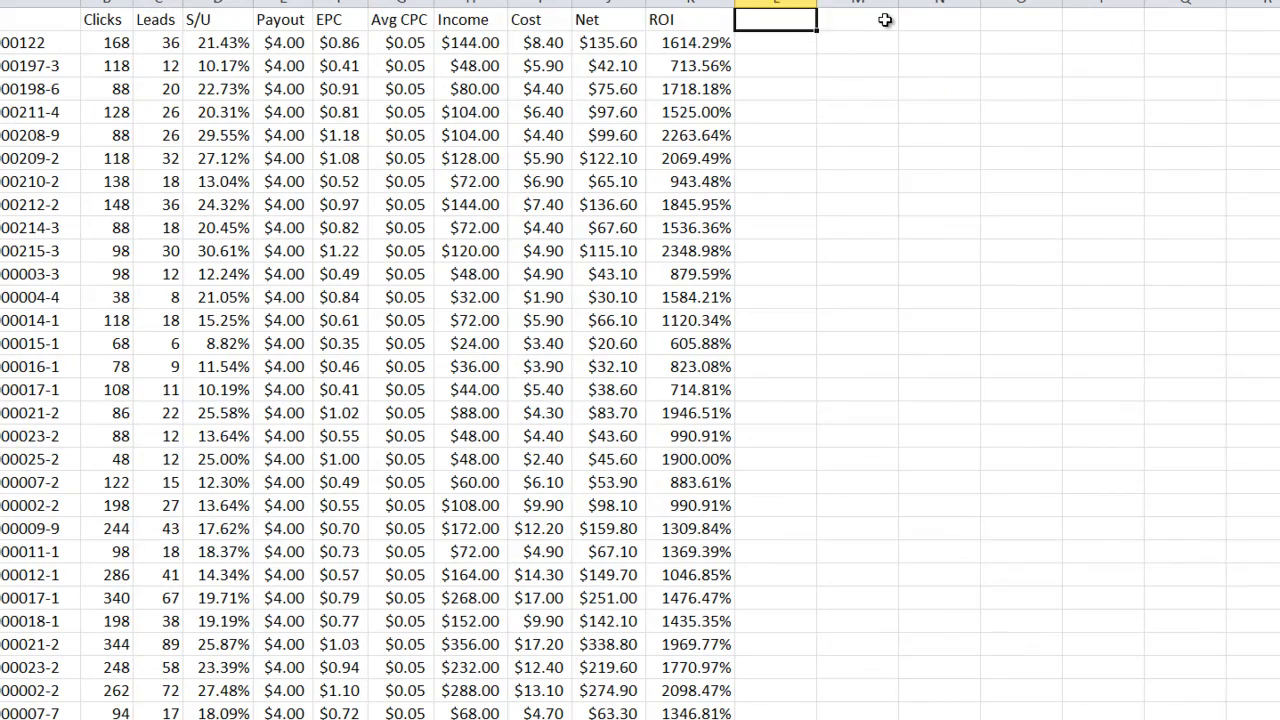
text(Gender	Age Starting	Age Ending	Image Code)
AutoFit the widths of columns L through O to their new headers.
key(ctrl+space)
key(alt+h)
key(o)
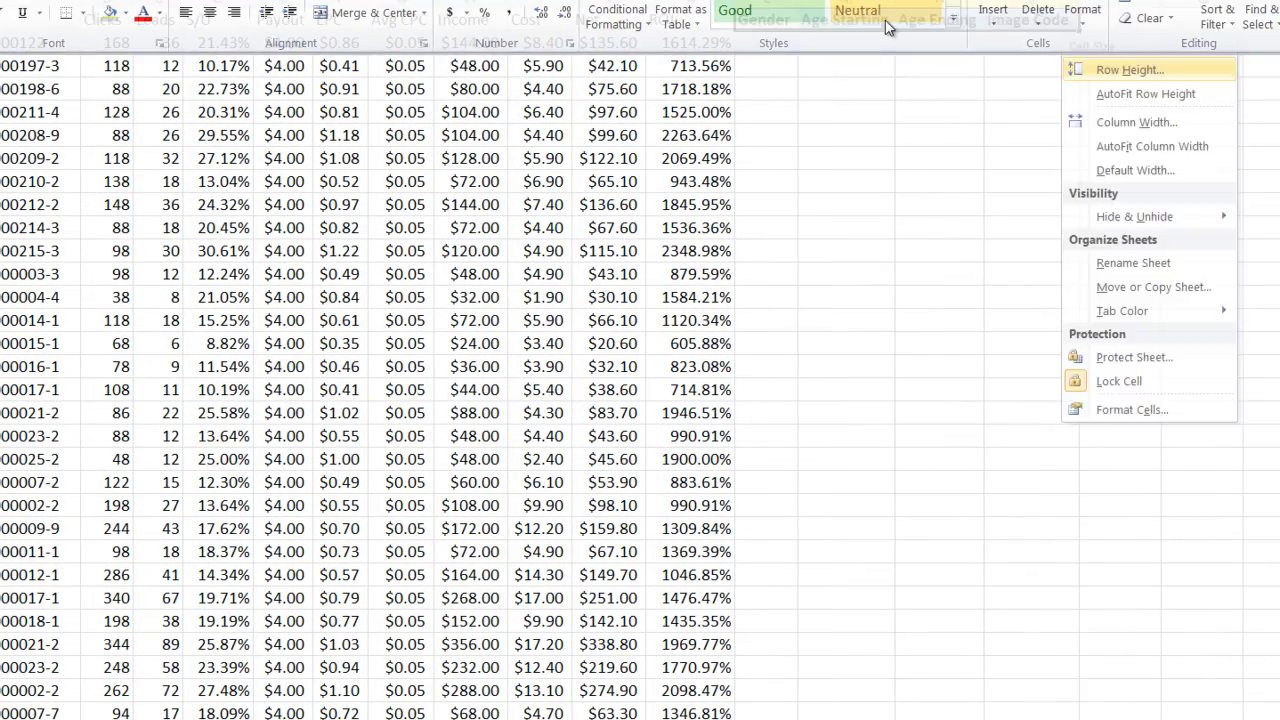
key(i)
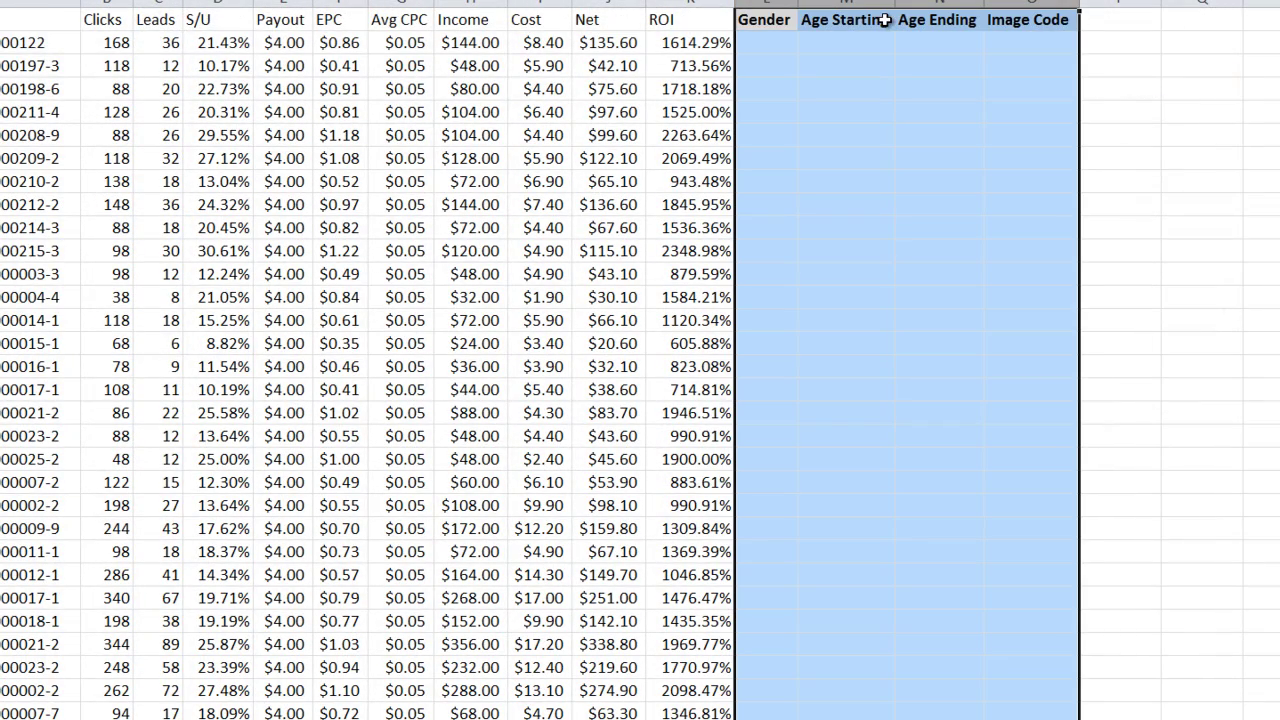
Shade columns L to O with a grey fill, then move to cell L2.
key(alt+h)
key(h)
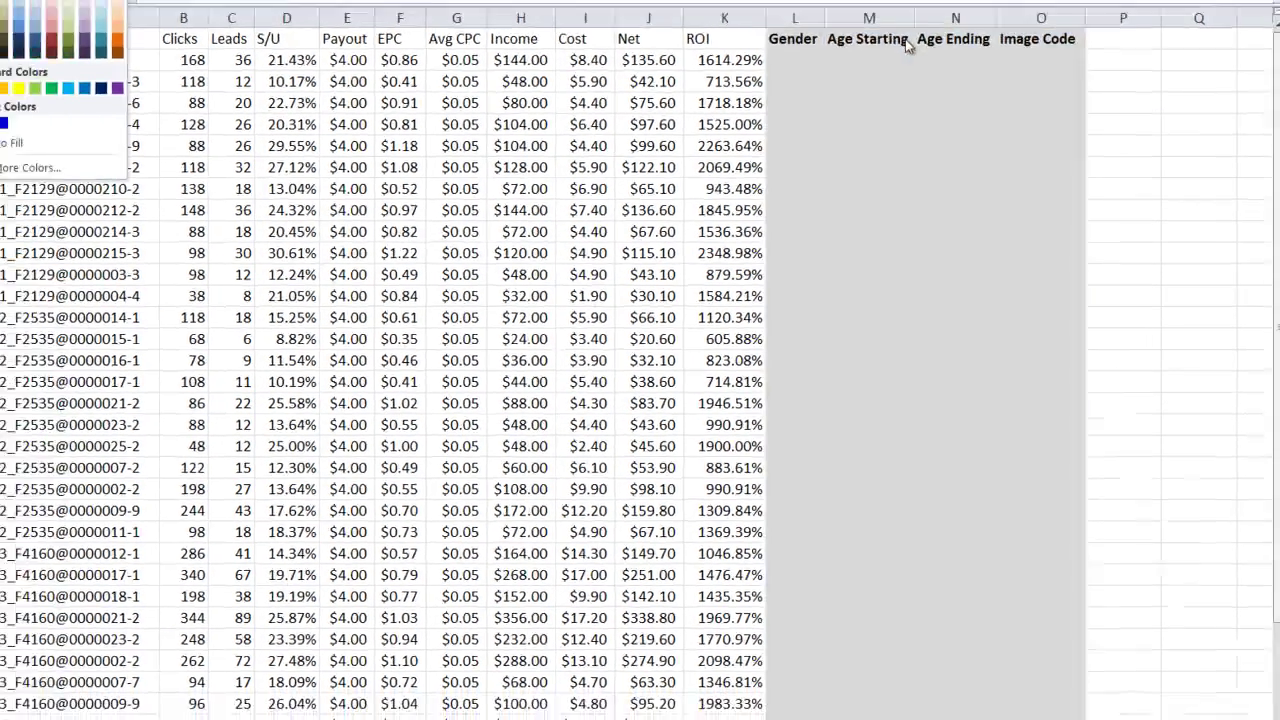
key(Return)
key(Left)
key(Left)
key(Left)
key(Left)
key(Left)
key(Left)
key(Left)
key(Left)
key(Left)
key(Left)
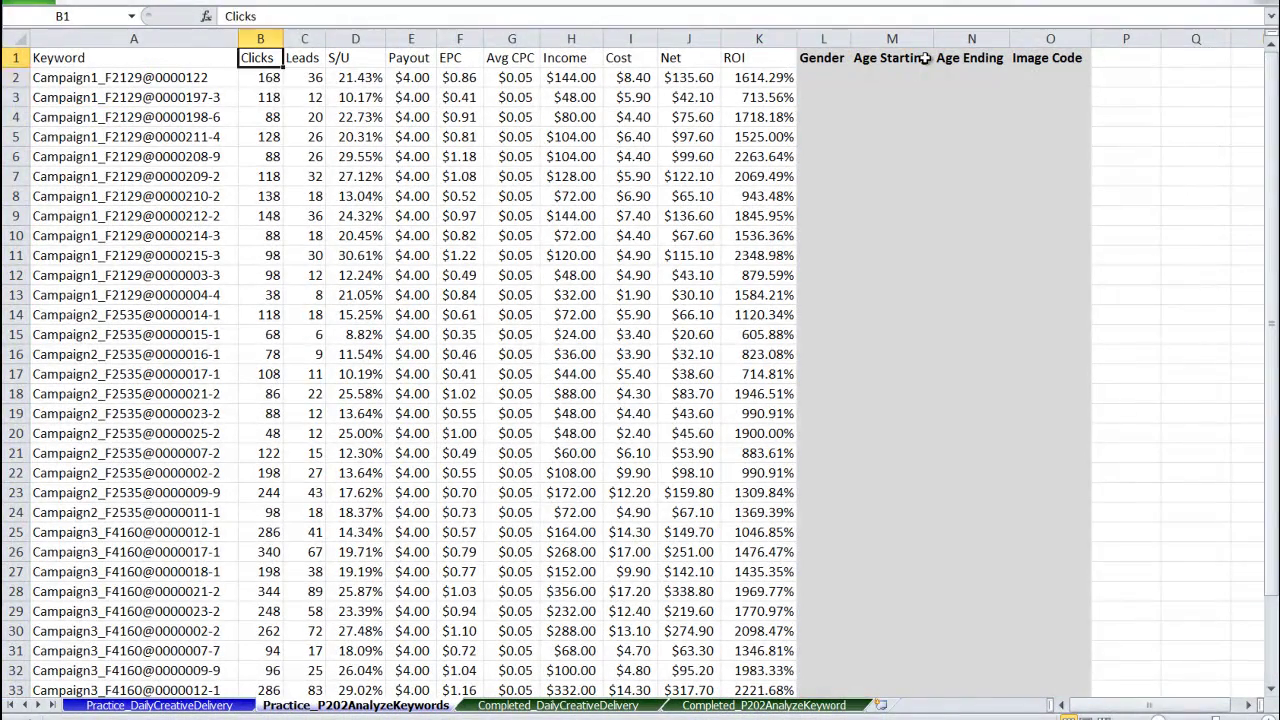
key(Down)
key(Down)
key(Right)
key(Right)
key(Right)
key(Right)
key(Up)
key(Right)
key(Right)
key(Right)
key(Right)
key(Right)
key(Right)
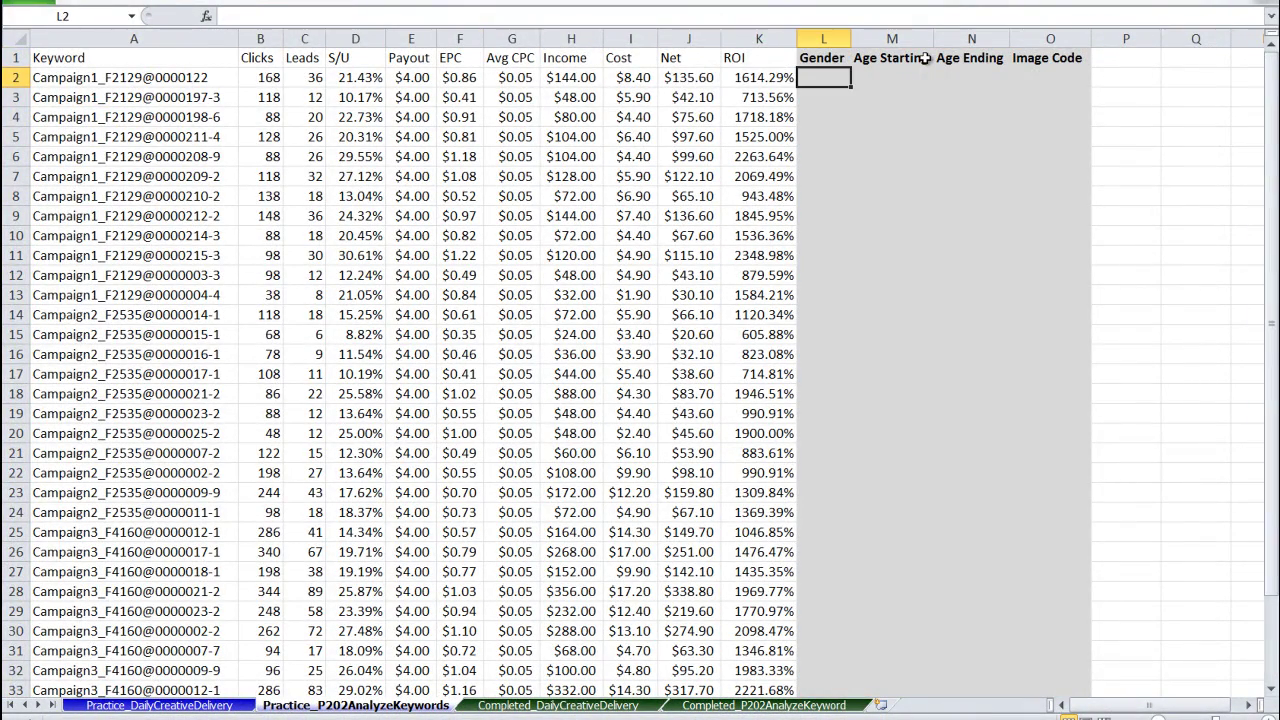
Start L2 with =INDEX( over Practice_DailyCreativeDelivery!J$2:J$500, followed by a comma.
text(=index)
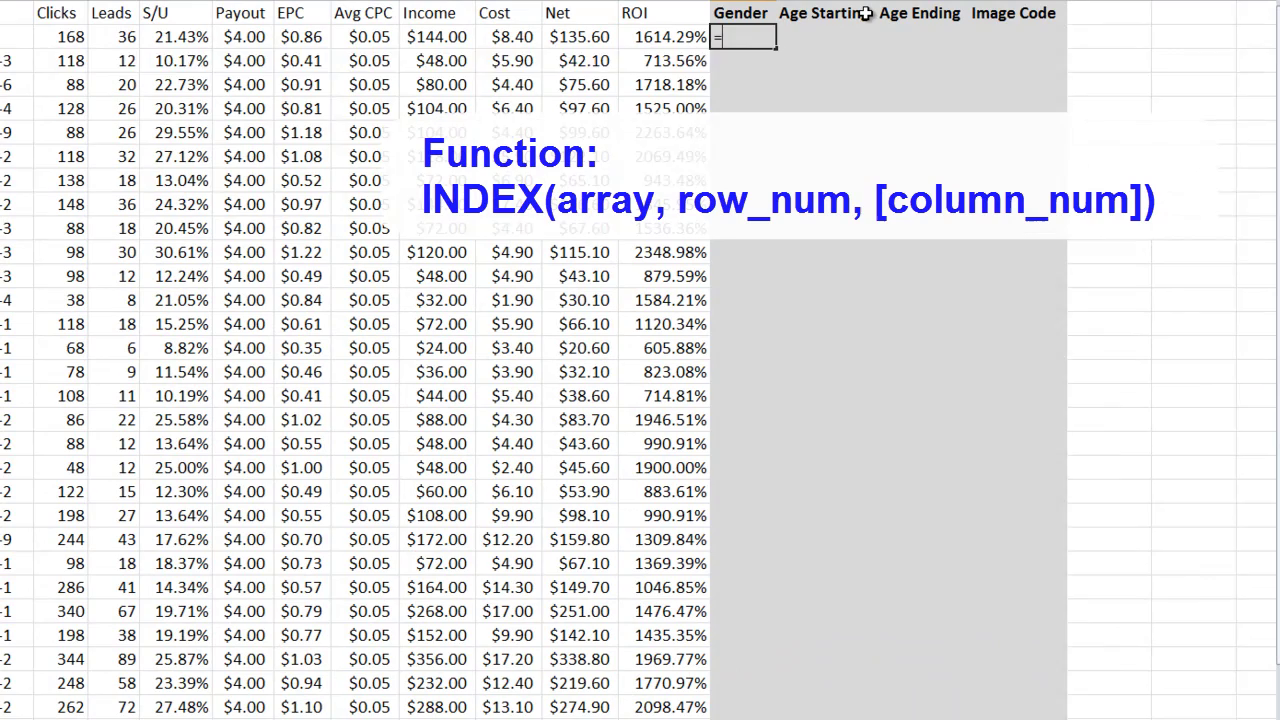
text(()
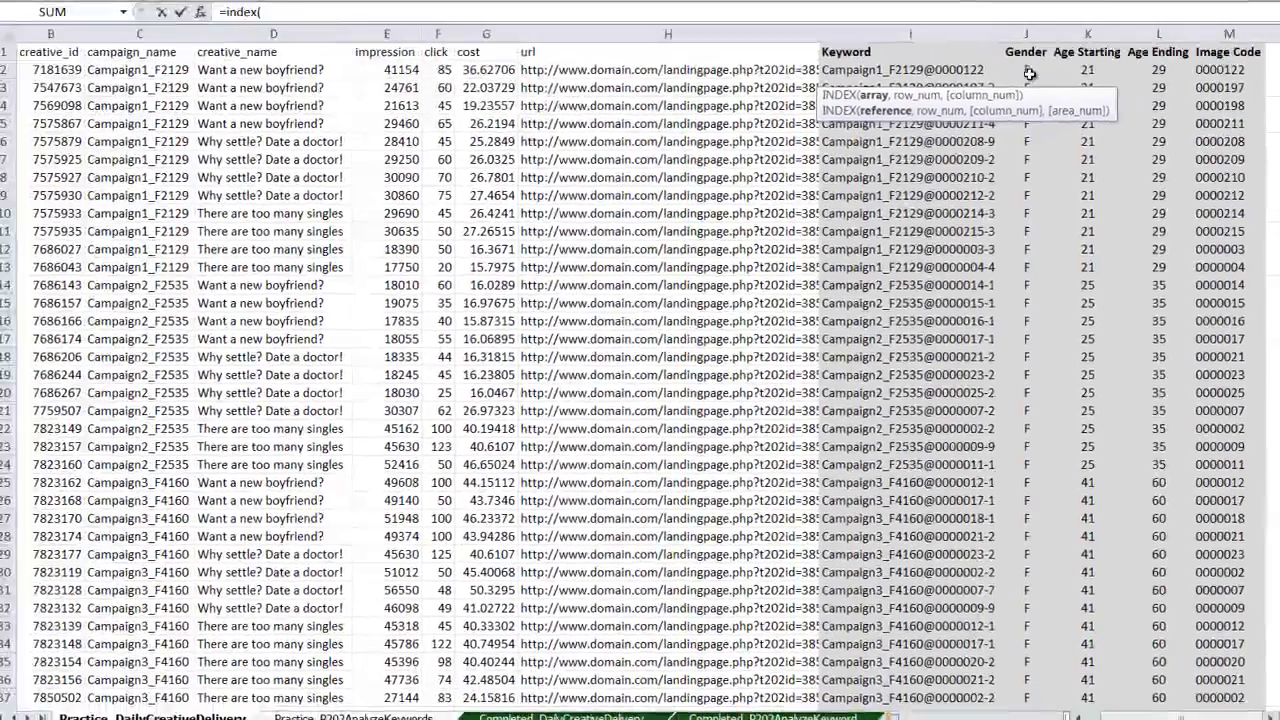
click(1029, 74)
key(ctrl+shift+Down)
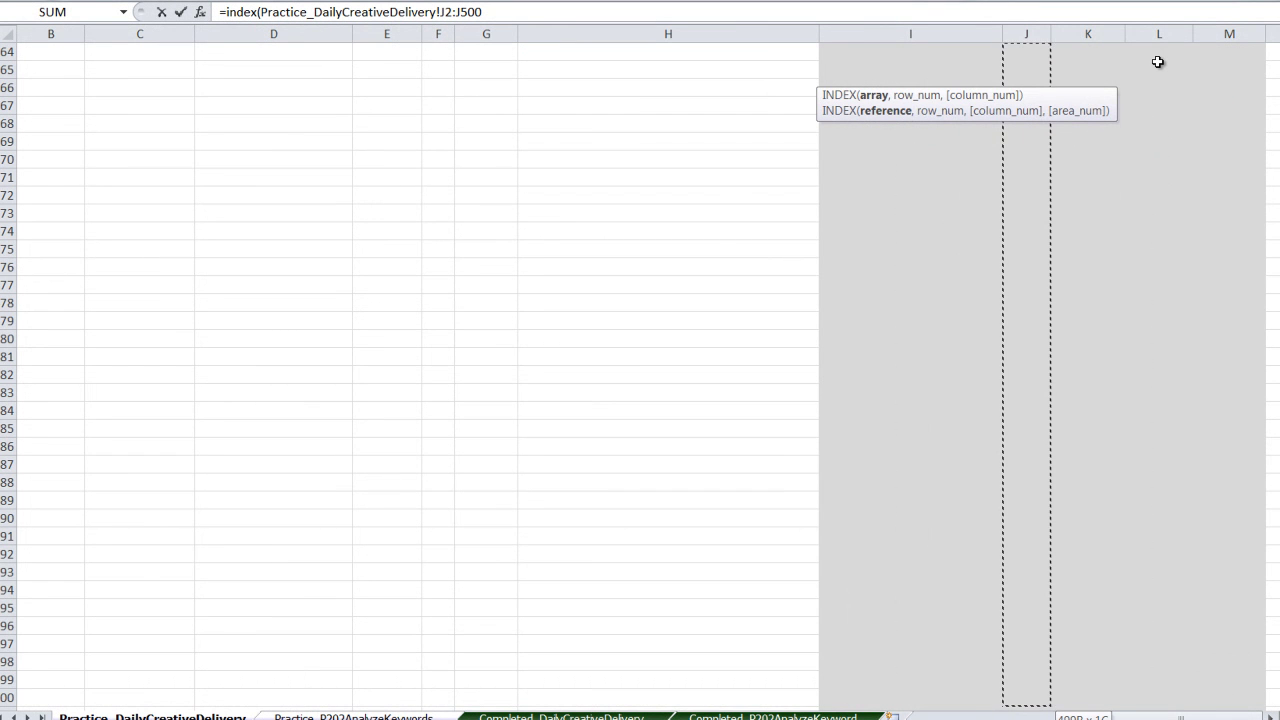
key(F4)
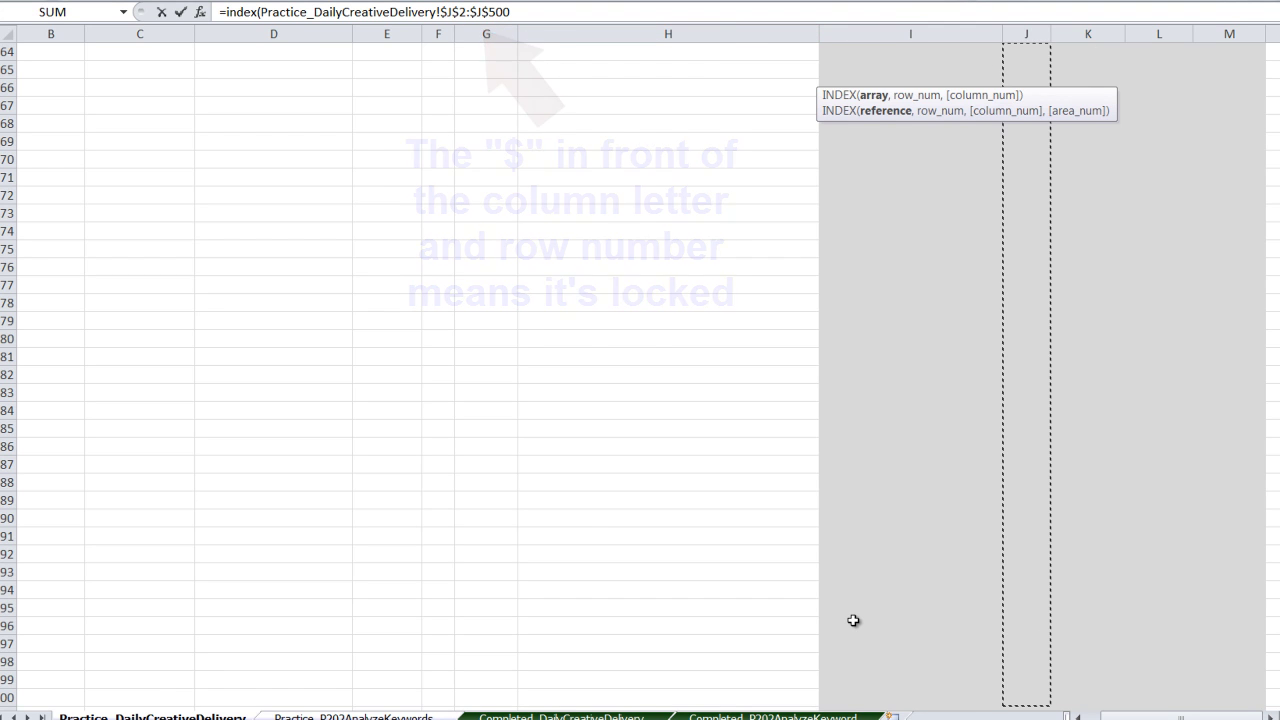
key(F4)
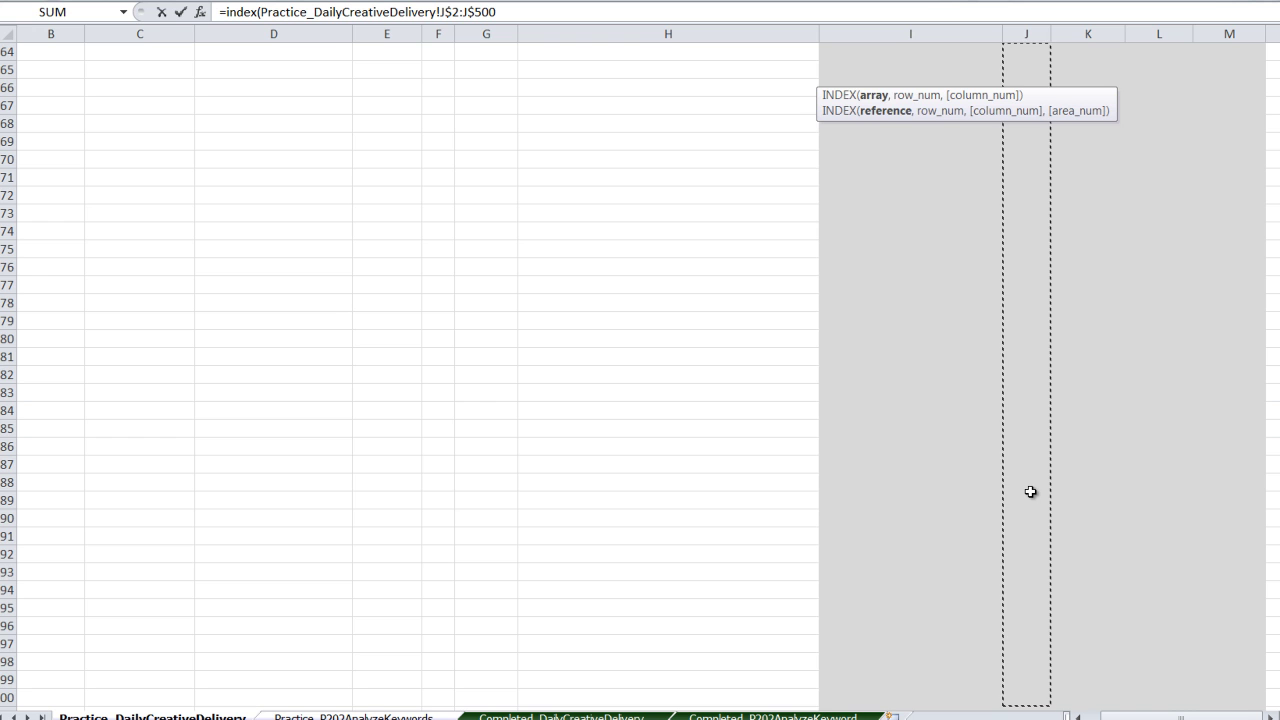
text(,)
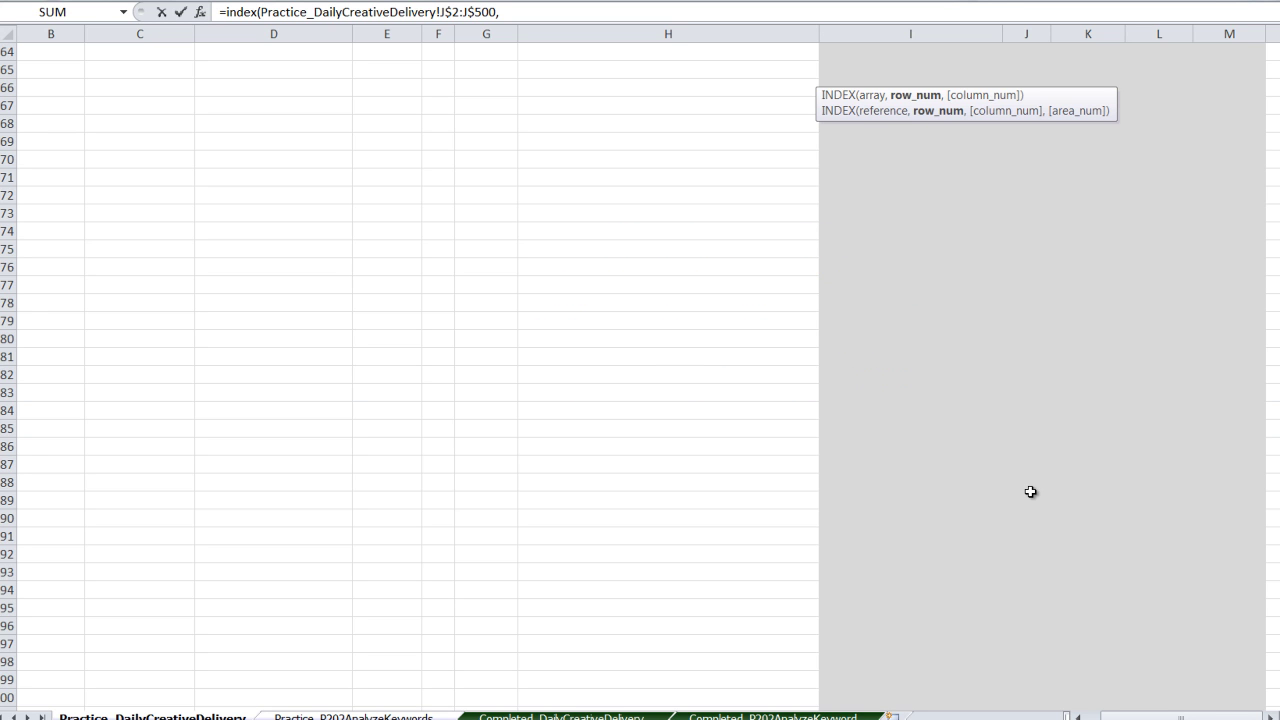
Add a MATCH using keyword cell $A2, with only the column locked, as the lookup value.
text(match()
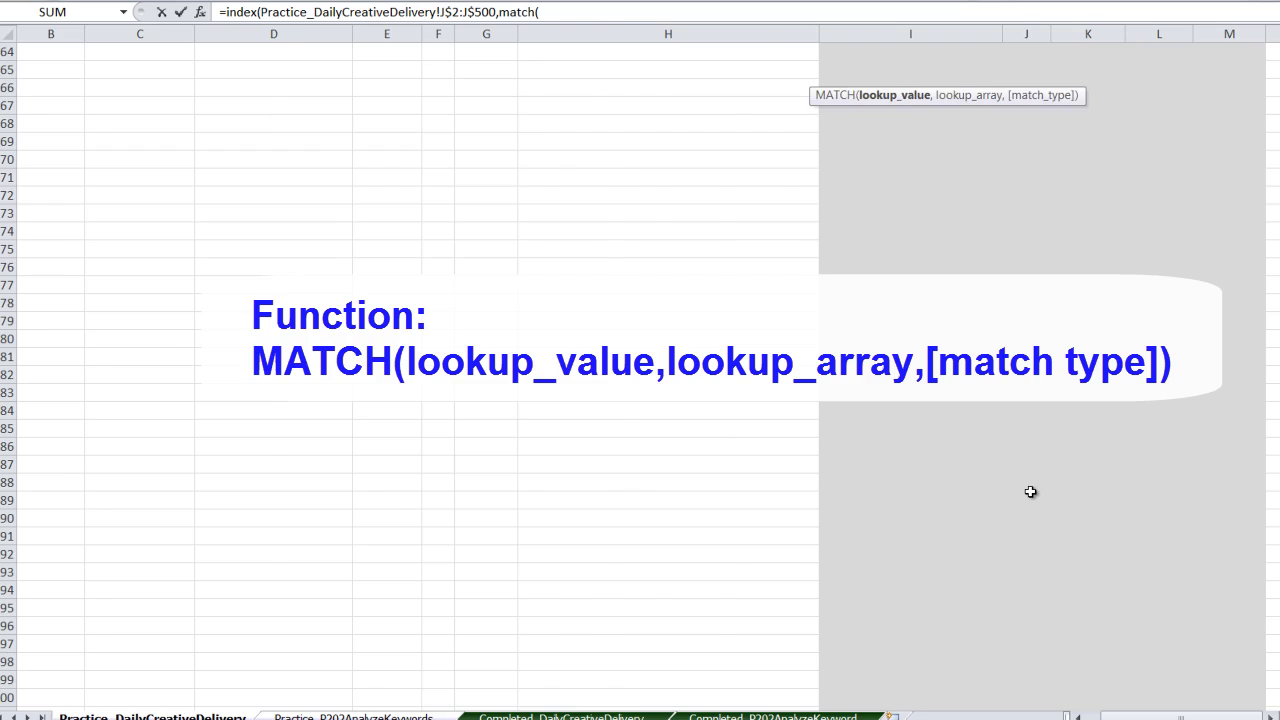
key(ctrl+Page_Down)
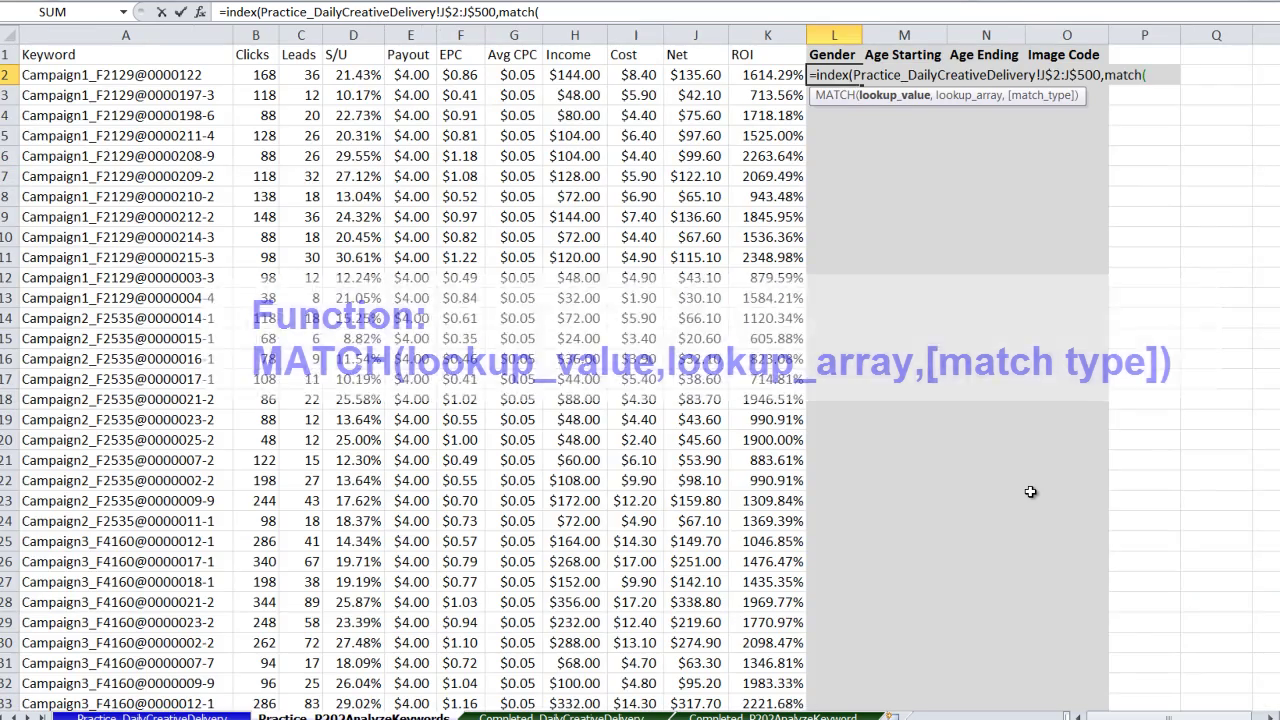
click(90, 74)
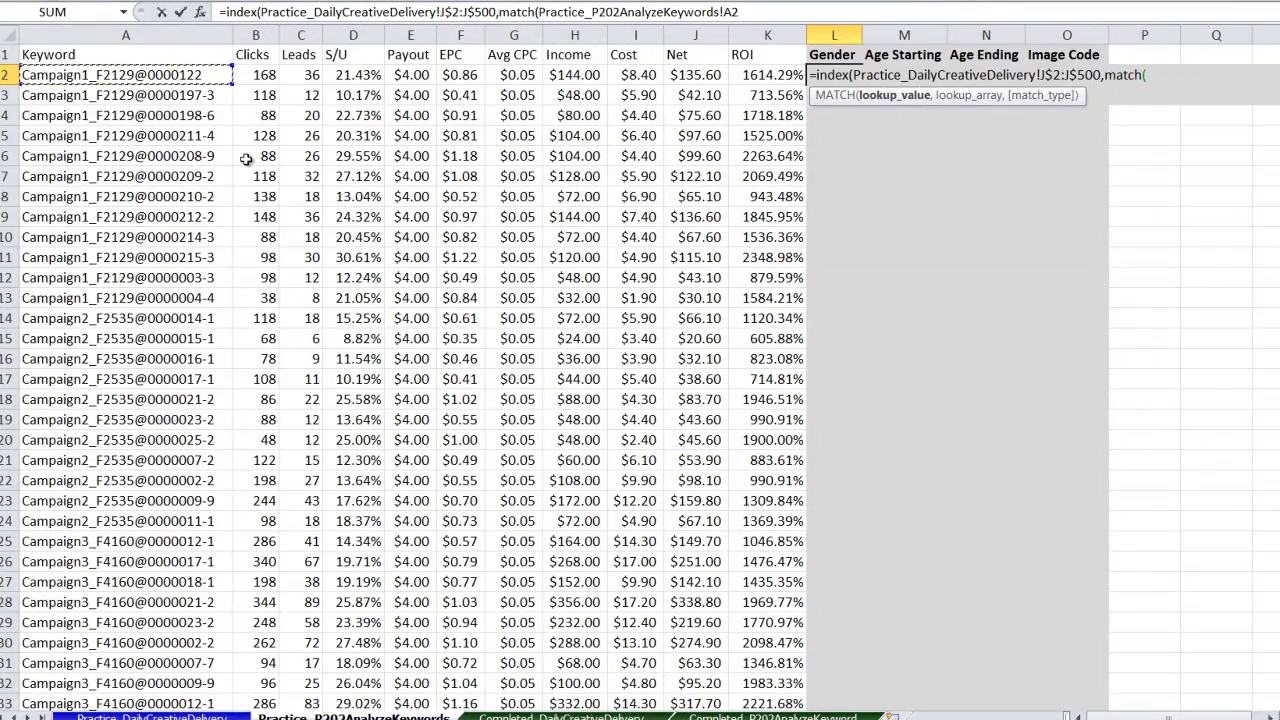
key(F4)
key(F4)
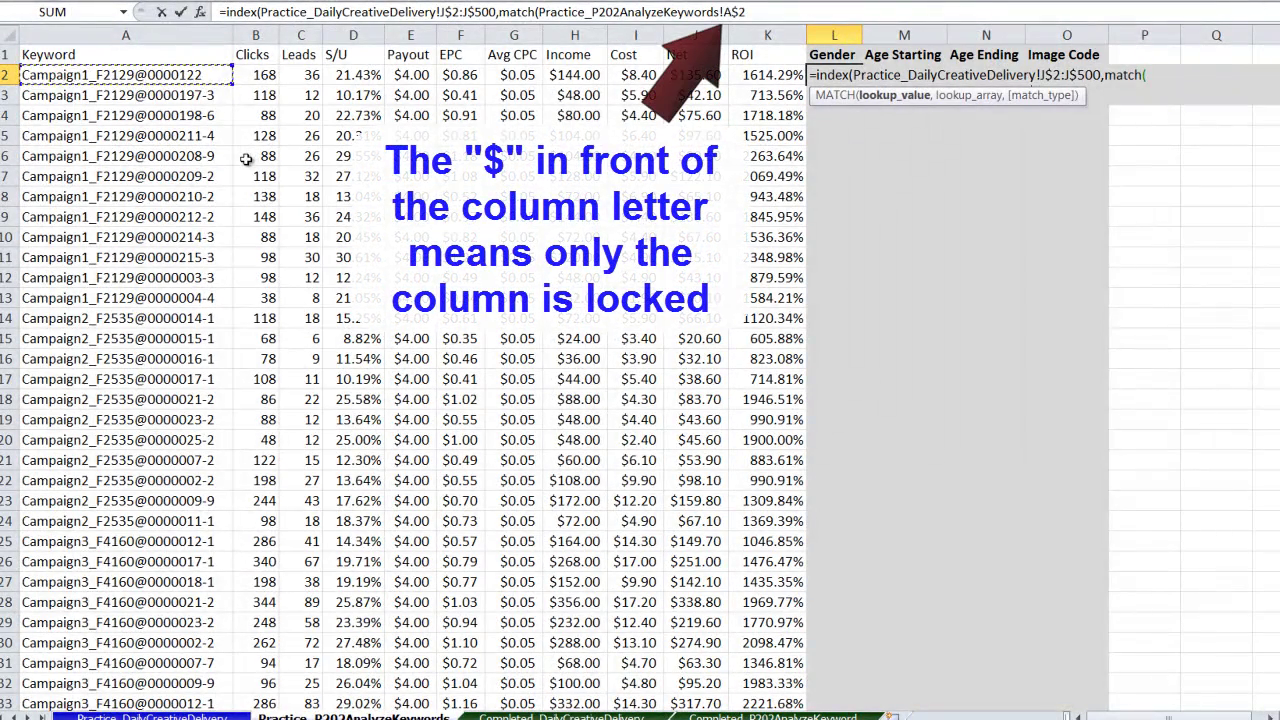
key(F4)
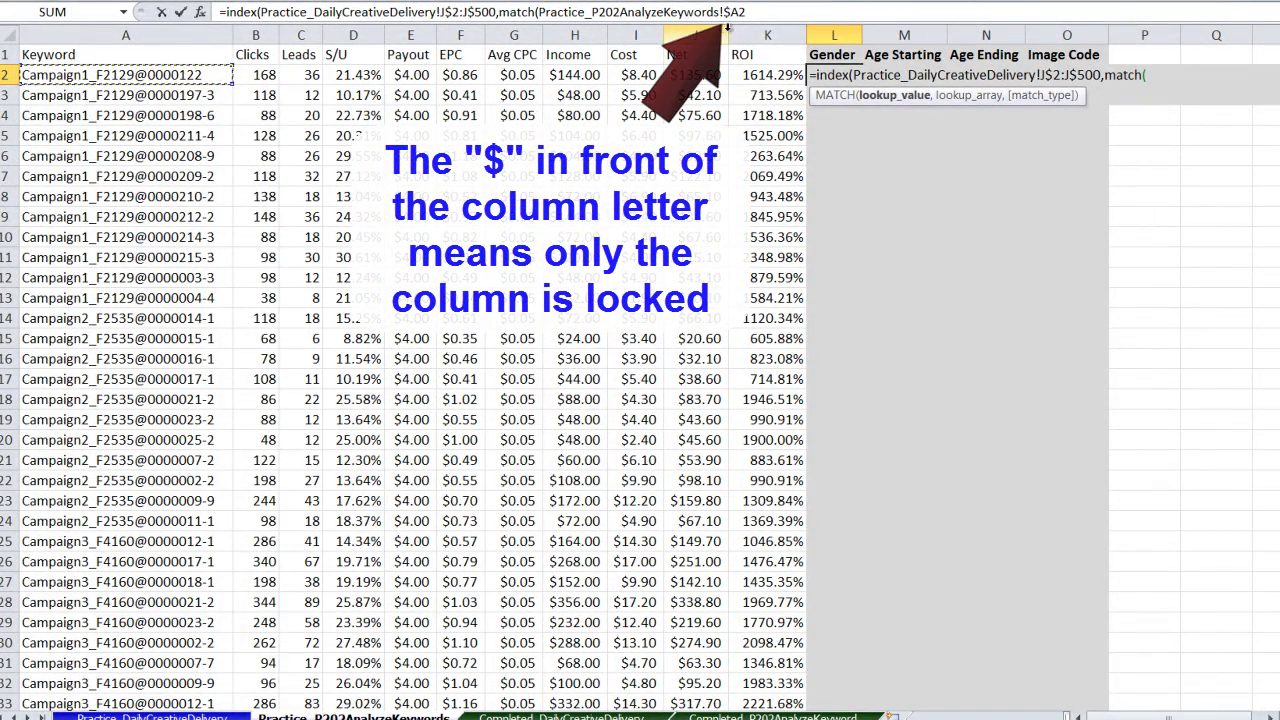
text(,)
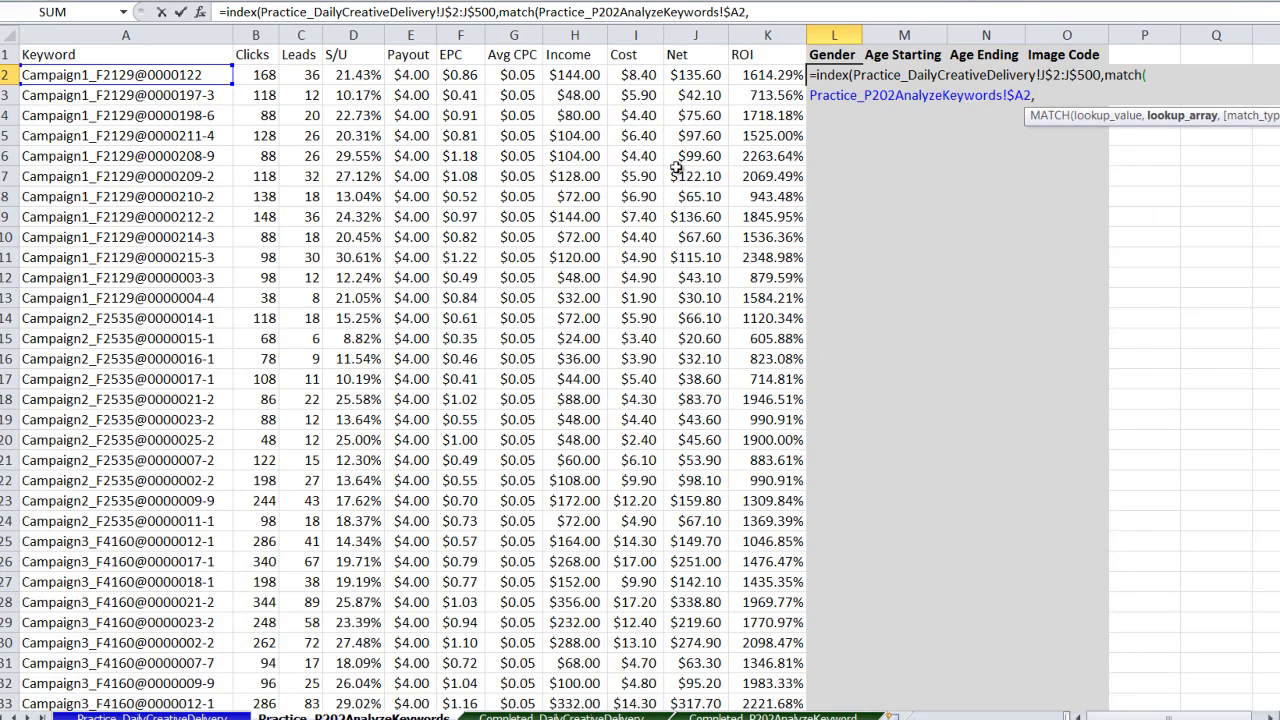
Match against the delivery sheet's $I$2:$I$500 with exact match 0 and commit, returning F.
key(ctrl+Page_Up)
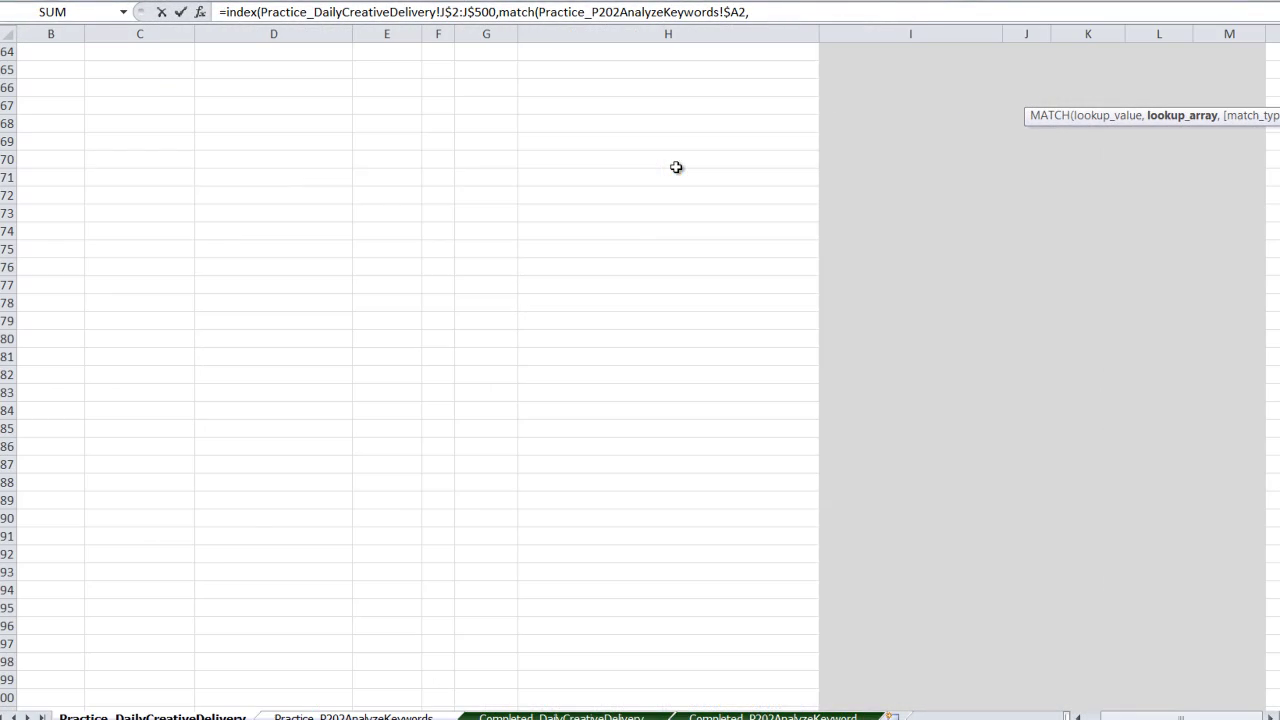
click(223, 251)
key(ctrl+Home)
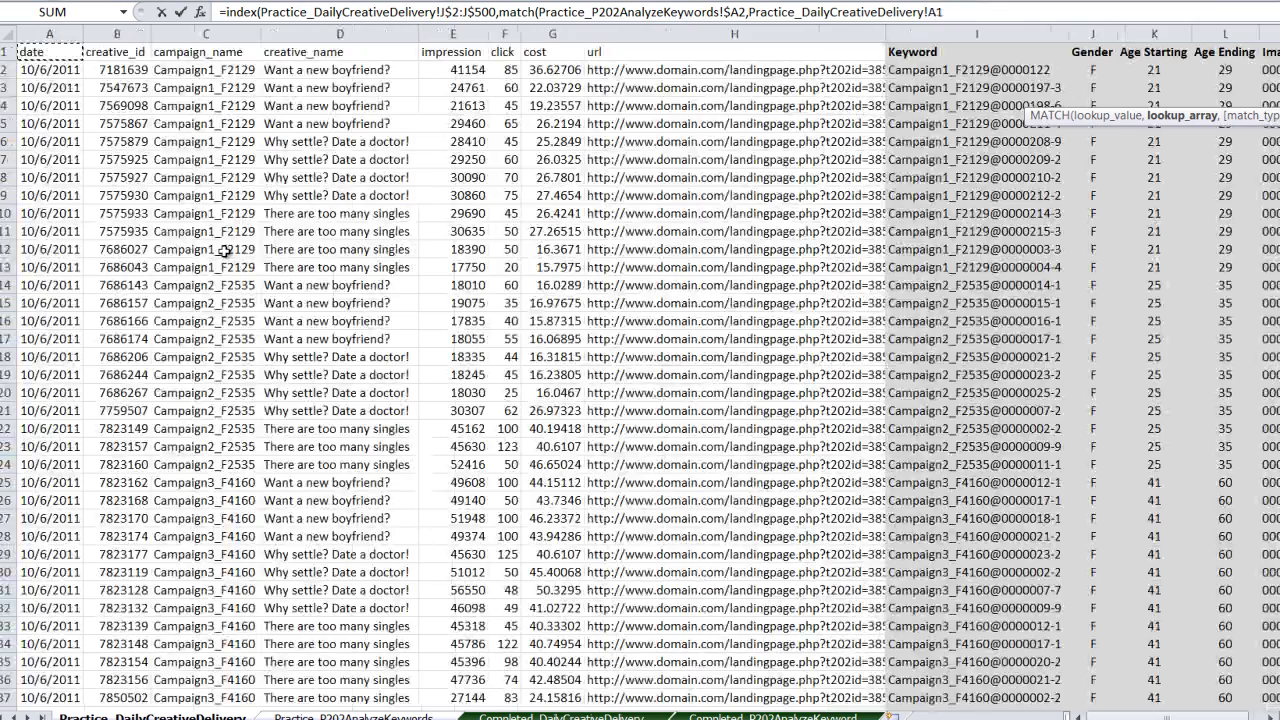
key(Right)
key(Down)
key(Right)
key(Right)
key(Right)
key(Right)
key(Right)
key(Right)
key(Right)
key(Right)
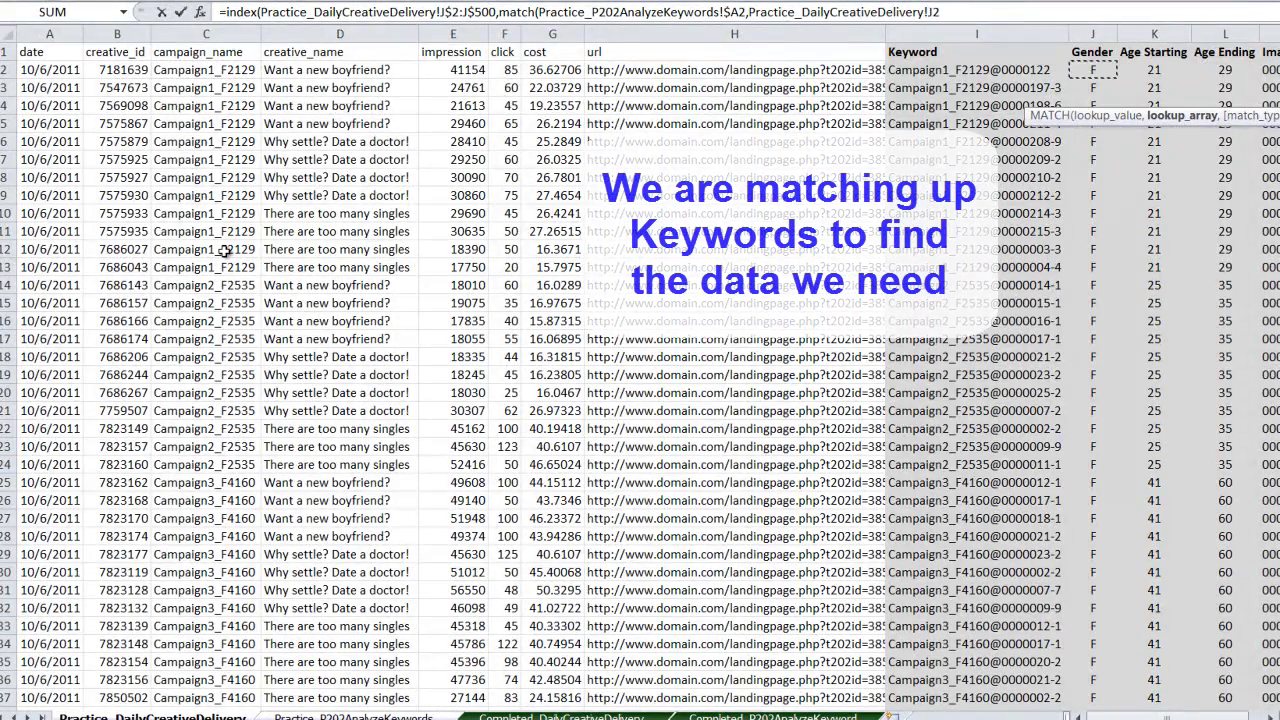
key(Left)
key(ctrl+shift+Down)
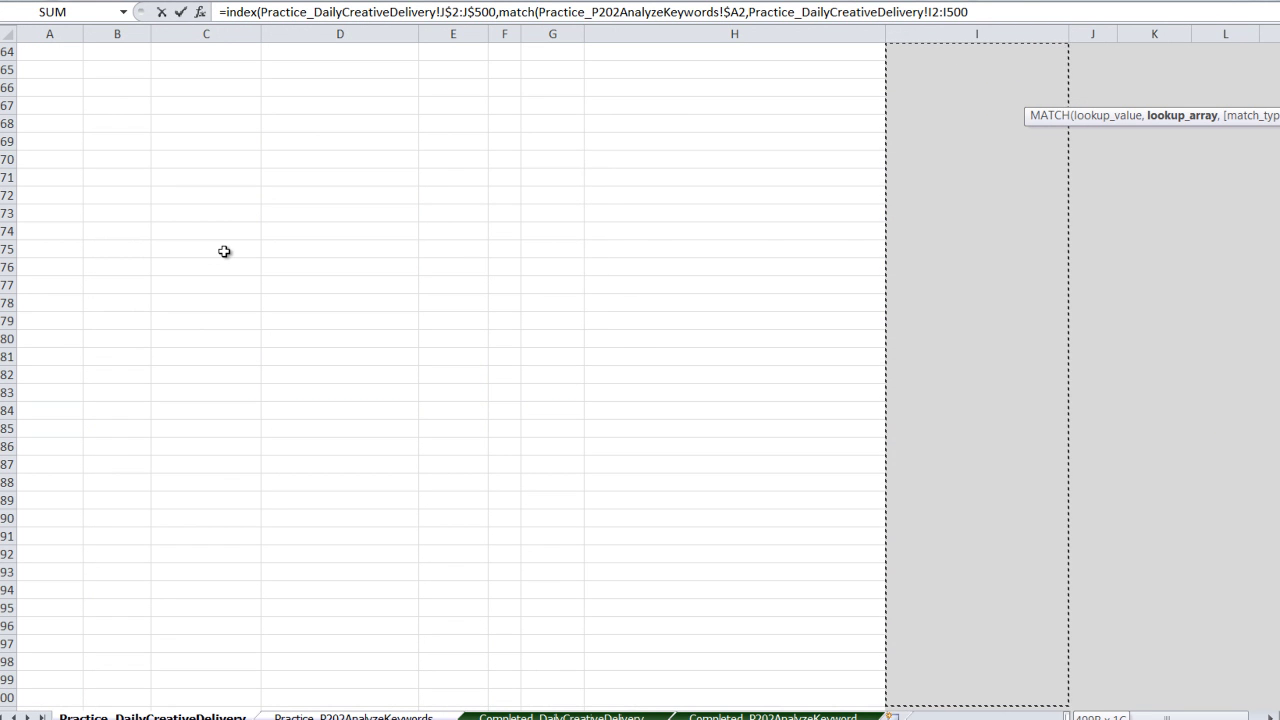
key(F4)
text(,)
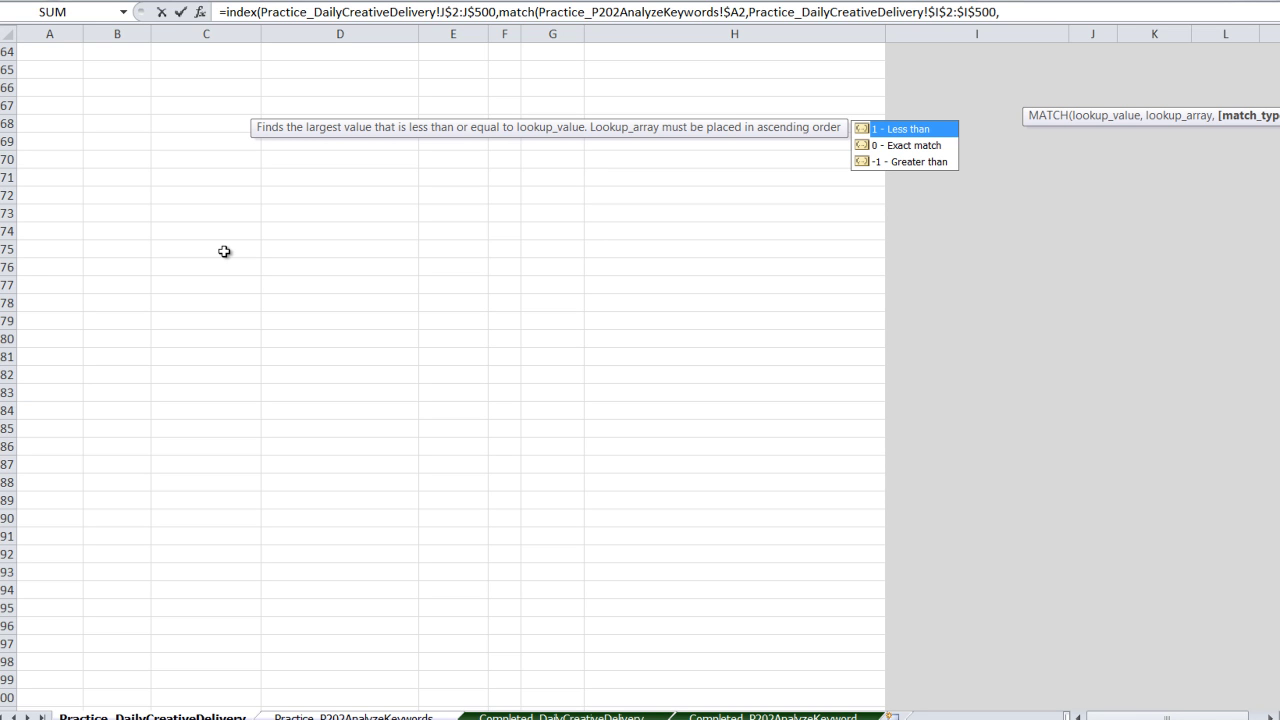
text(0)
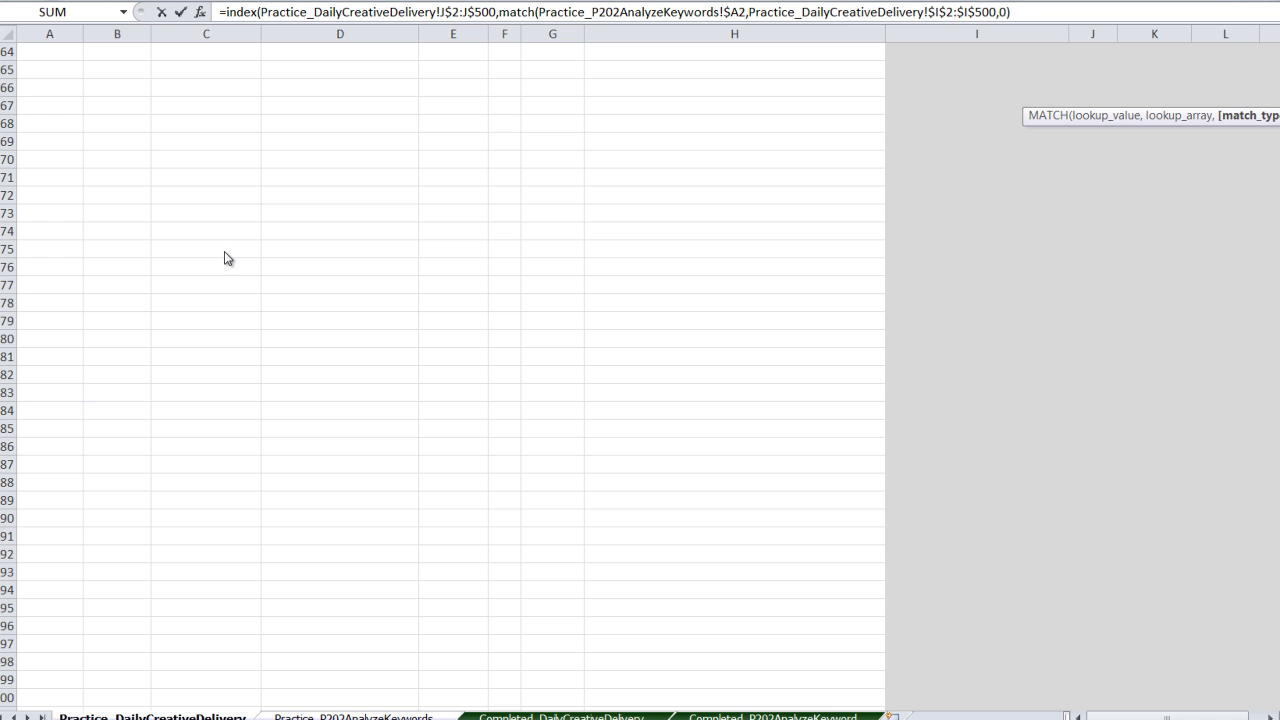
text())
key(Return)
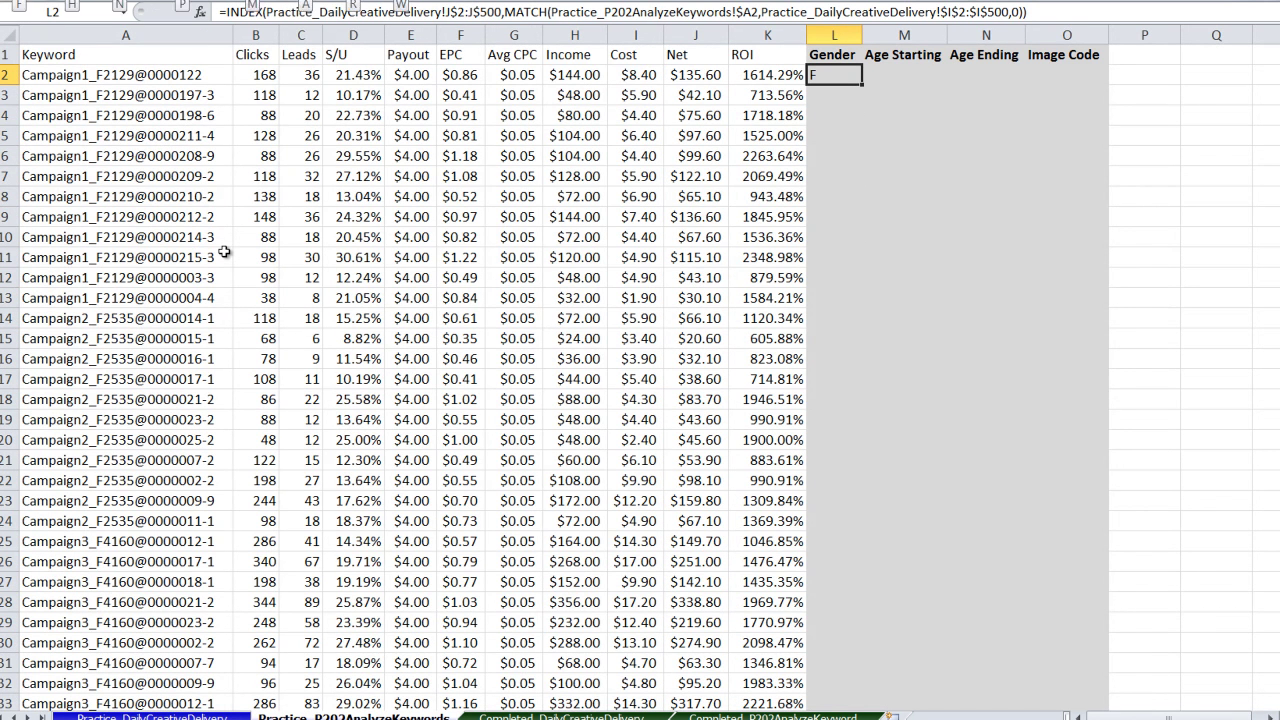
Copy the L2 lookup formula across M2:O2 for Age Starting, Age Ending and Image Code.
key(ctrl+c)
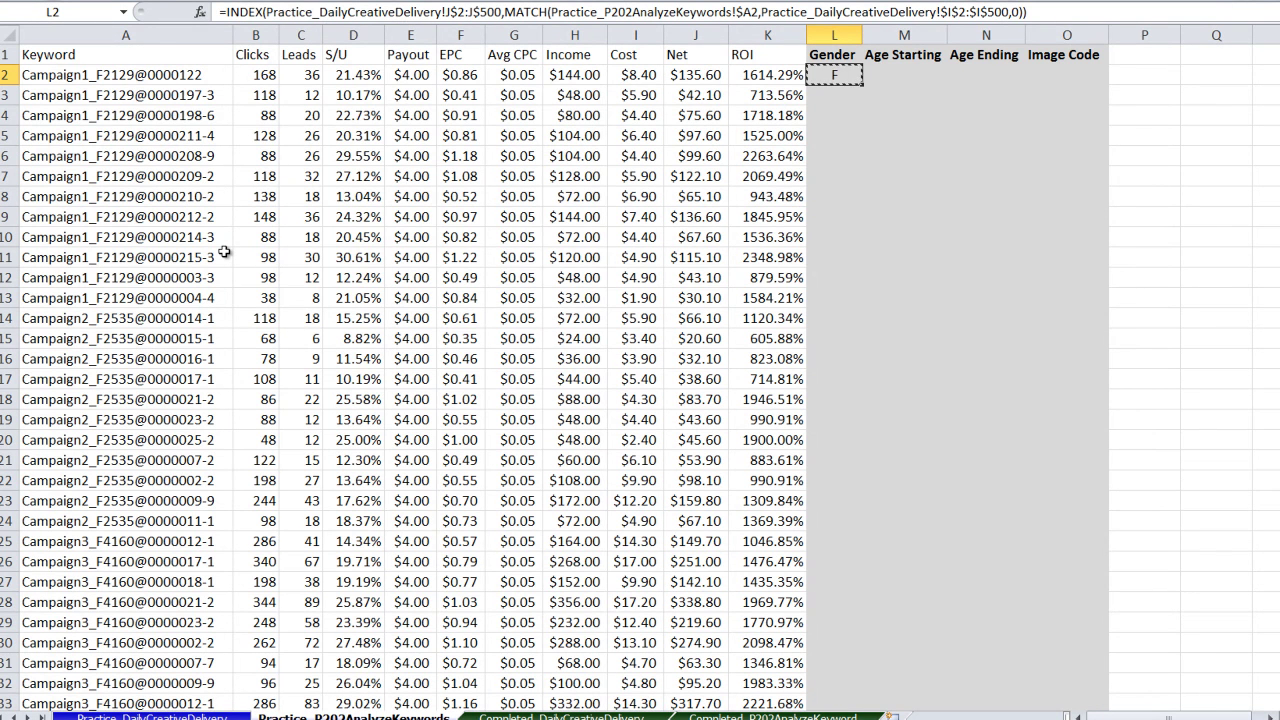
key(shift+Right)
key(shift+Right)
key(shift+Right)
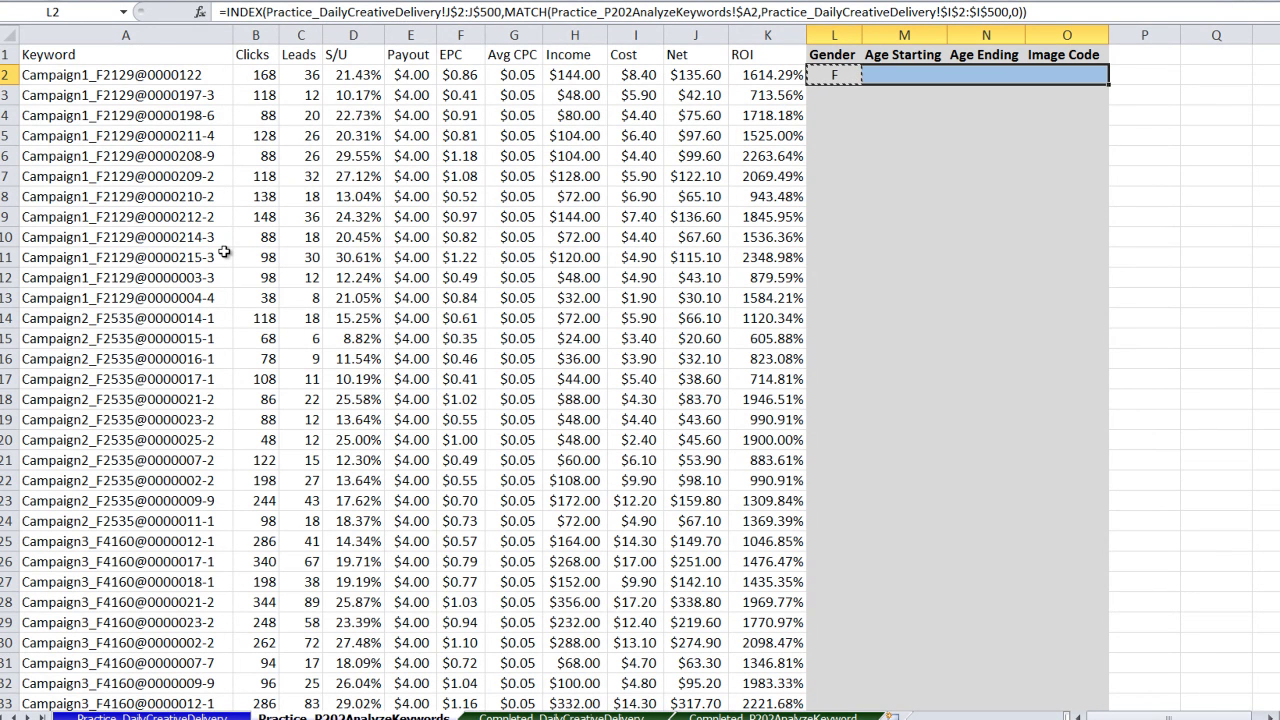
key(Return)
key(Left)
key(Right)
key(Right)
key(Right)
key(Right)
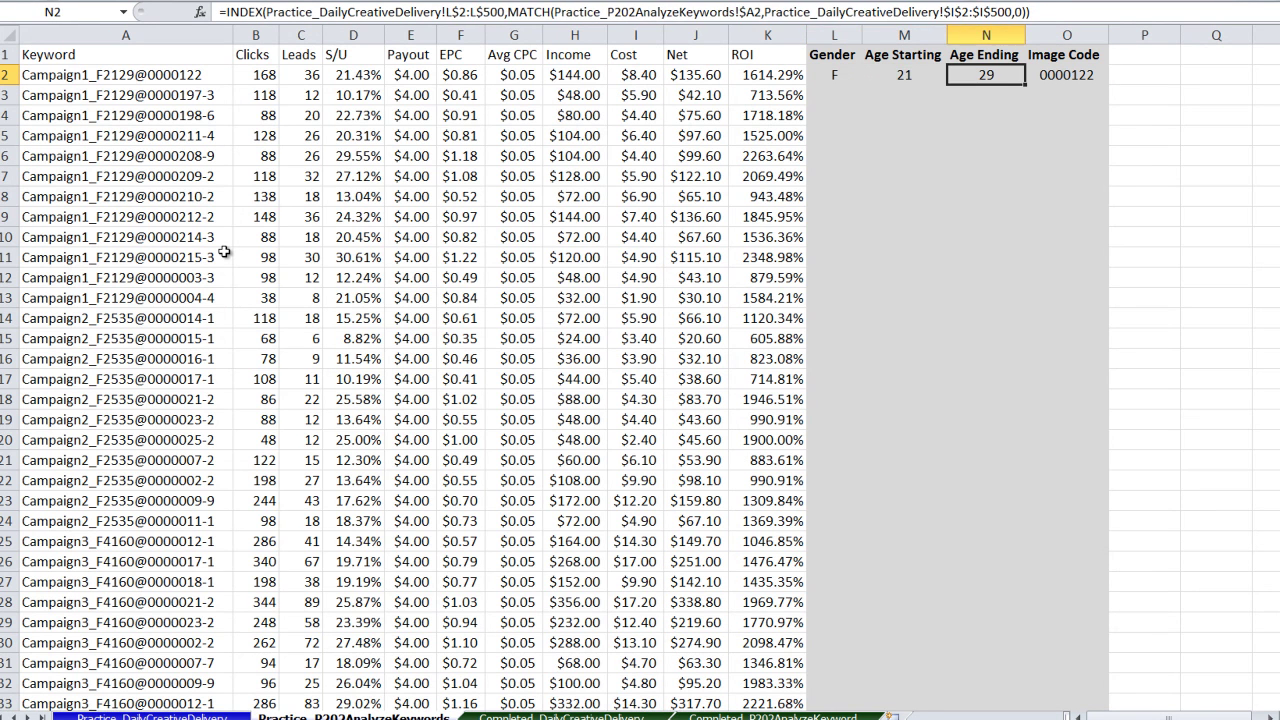
key(Left)
key(Left)
key(Left)
key(Left)
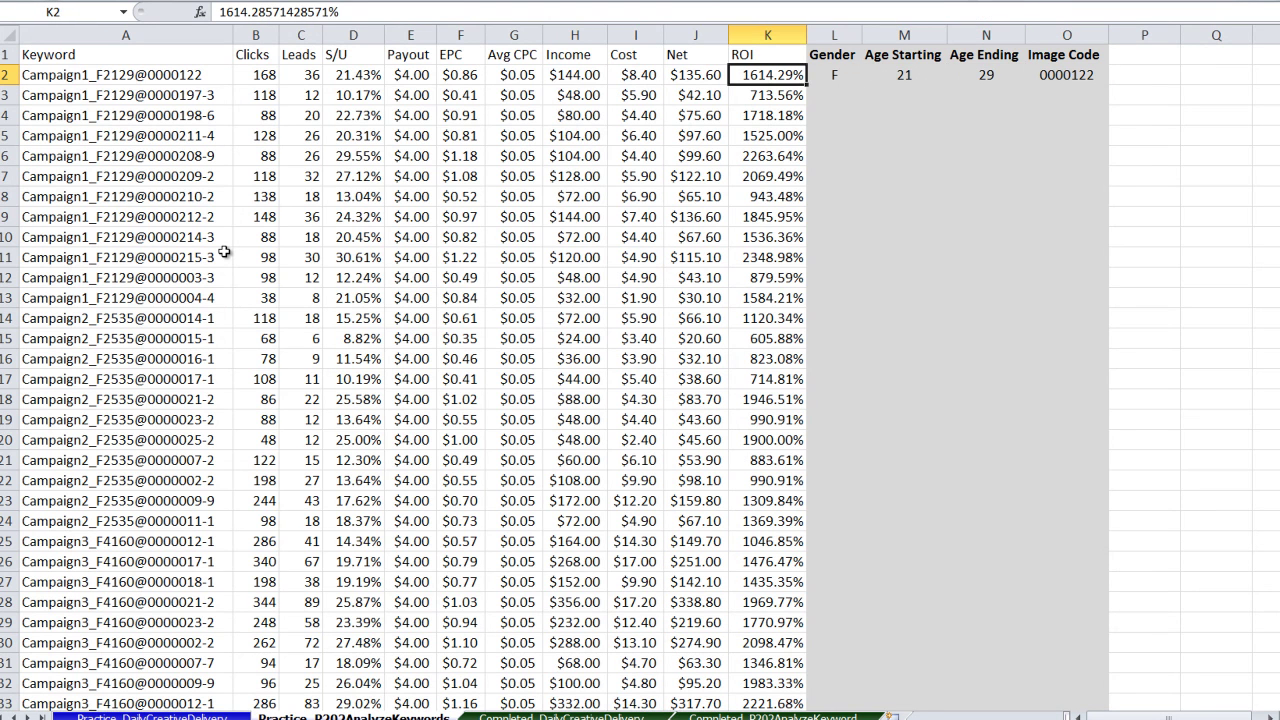
Fill the row 2 lookups down through L2:O37 and scroll to check the results.
key(ctrl+Down)
key(Right)
key(shift+Right)
key(shift+Right)
key(shift+Right)
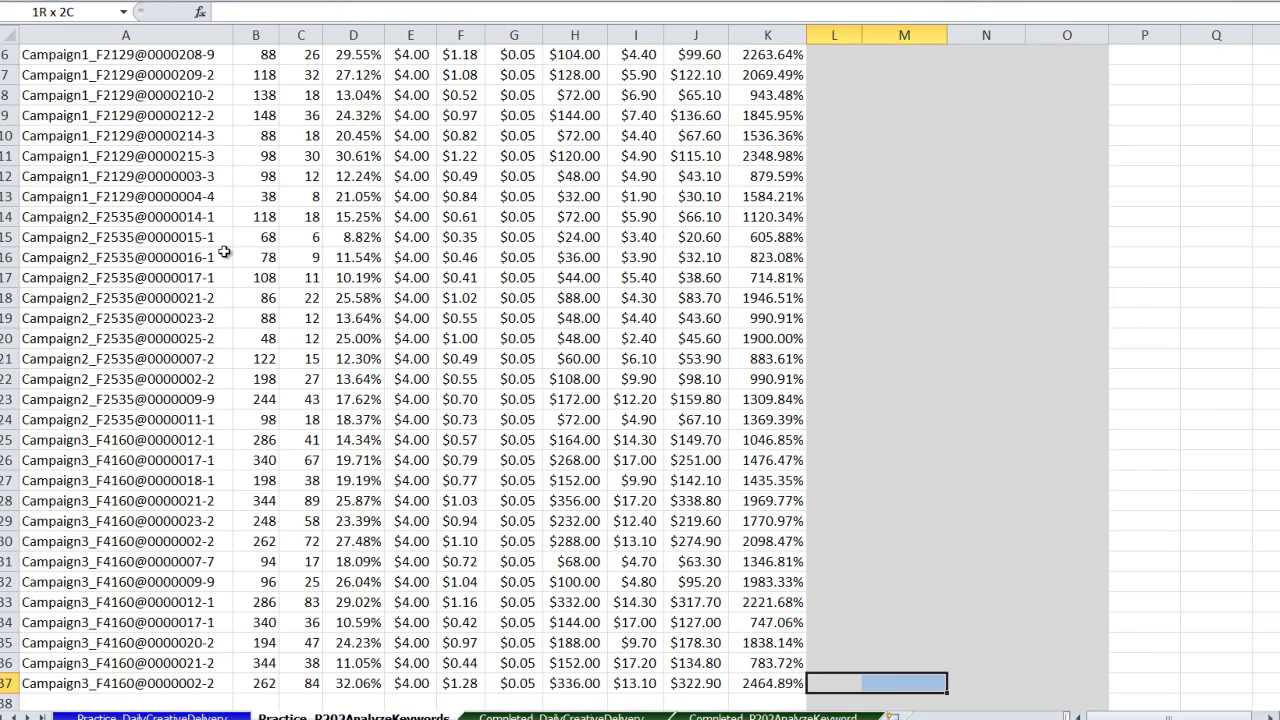
key(ctrl+shift+Up)
key(ctrl+d)
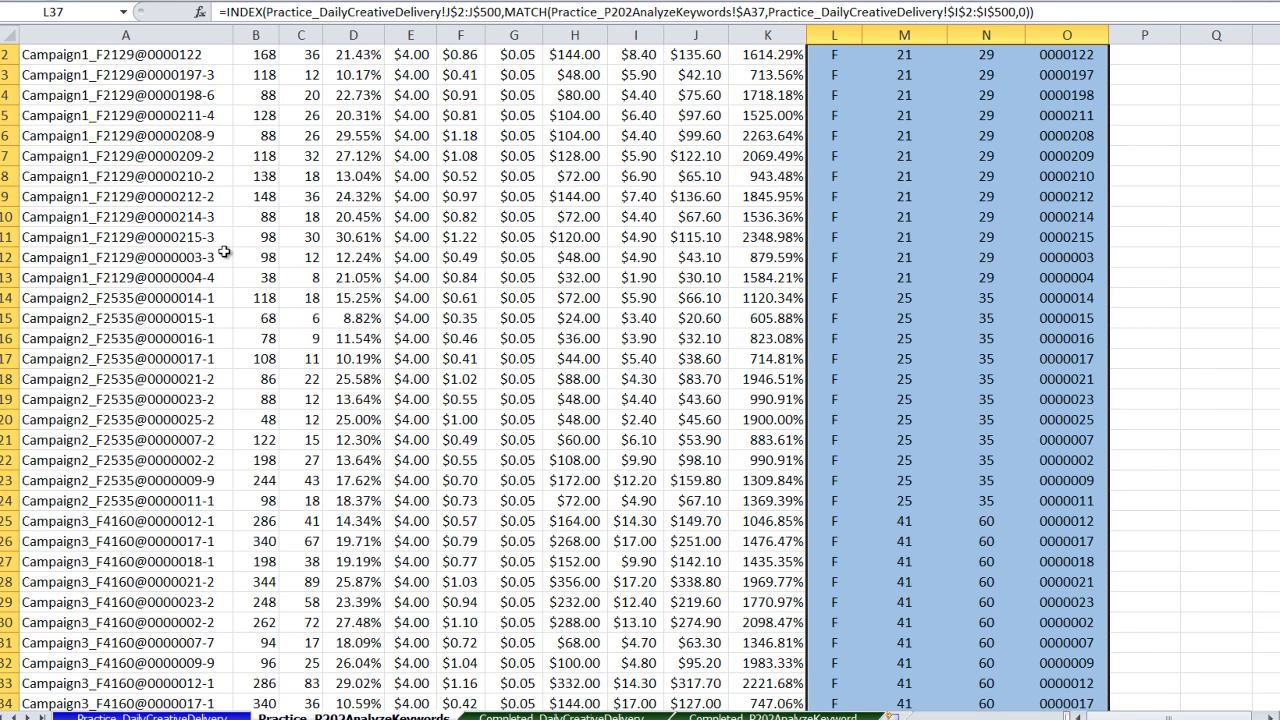
key(Up)
key(Down)
key(Down)
key(Page_Down)
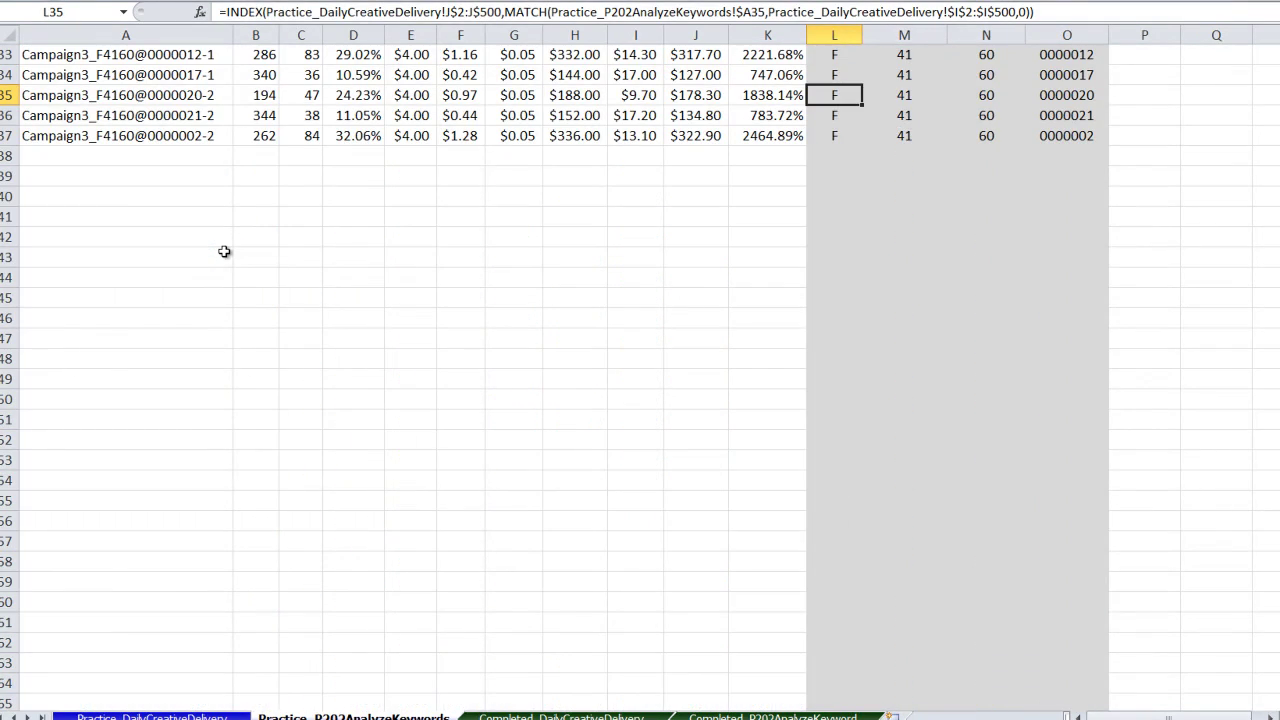
scroll(622, 191, up, 11)
scroll(943, 351, down, 3)
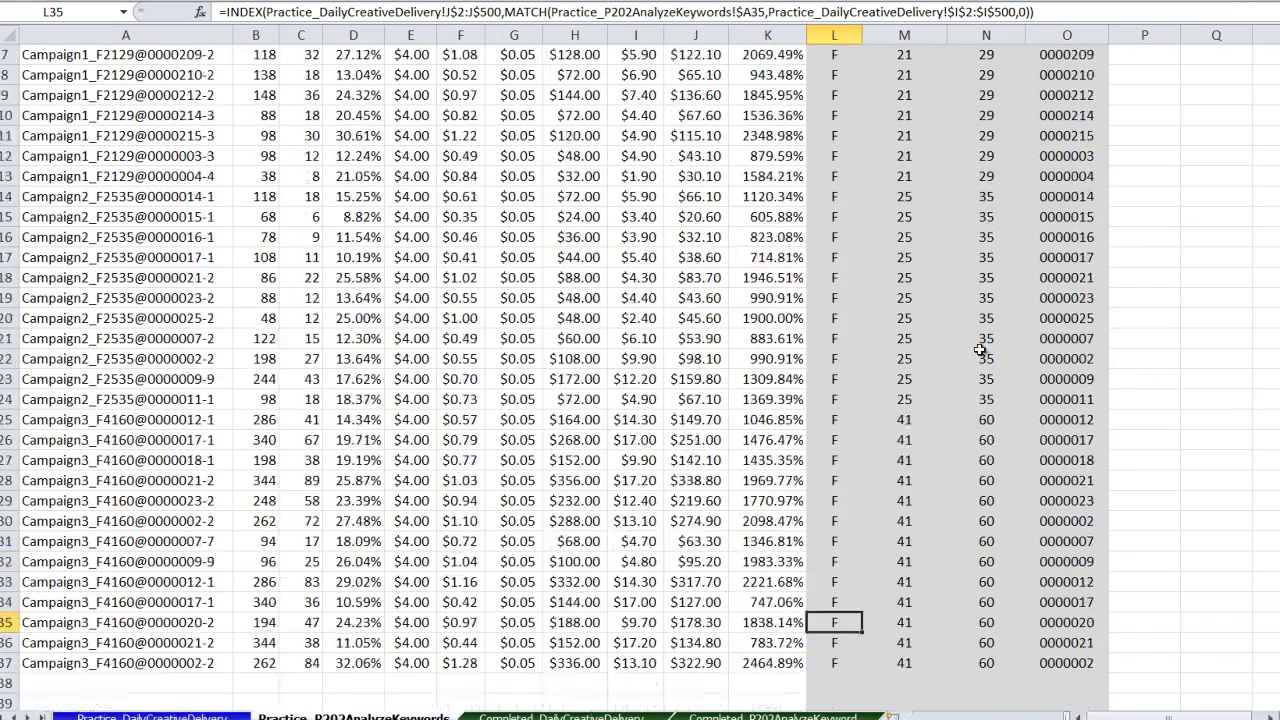
scroll(906, 343, up, 3)
scroll(830, 350, down, 1)
scroll(765, 388, down, 2)
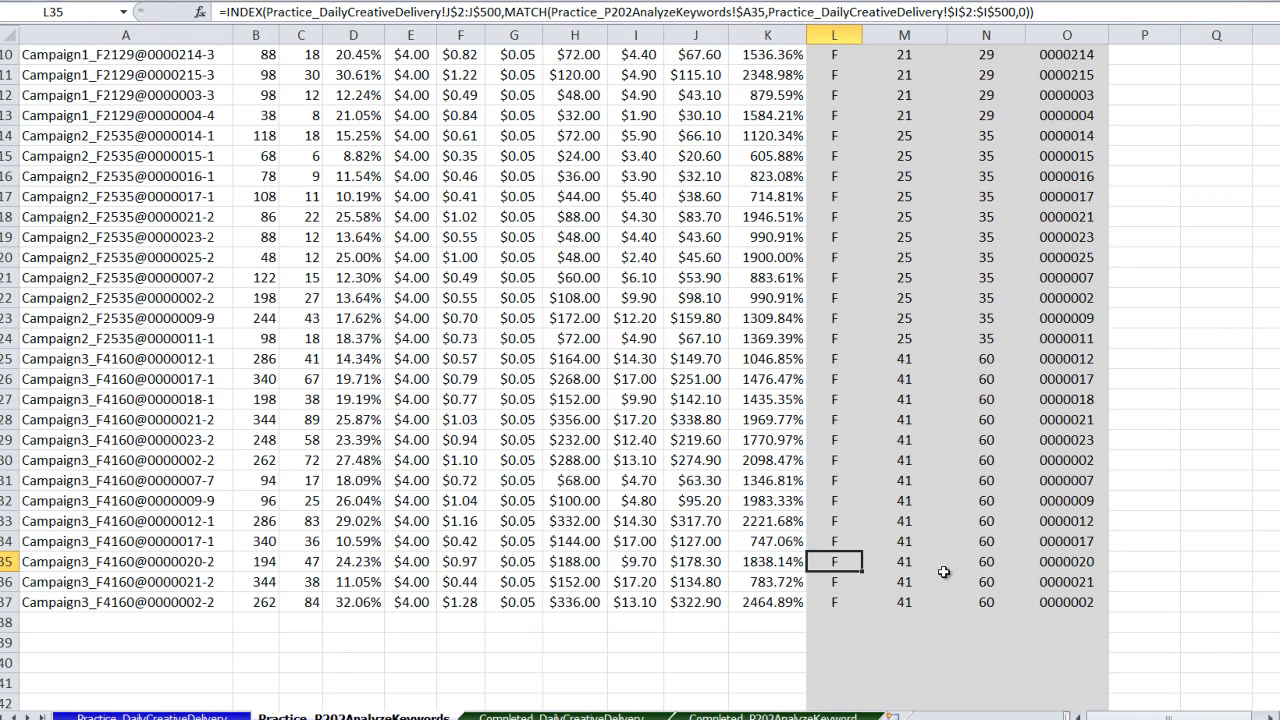
key(ctrl+Down)
key(ctrl+Left)
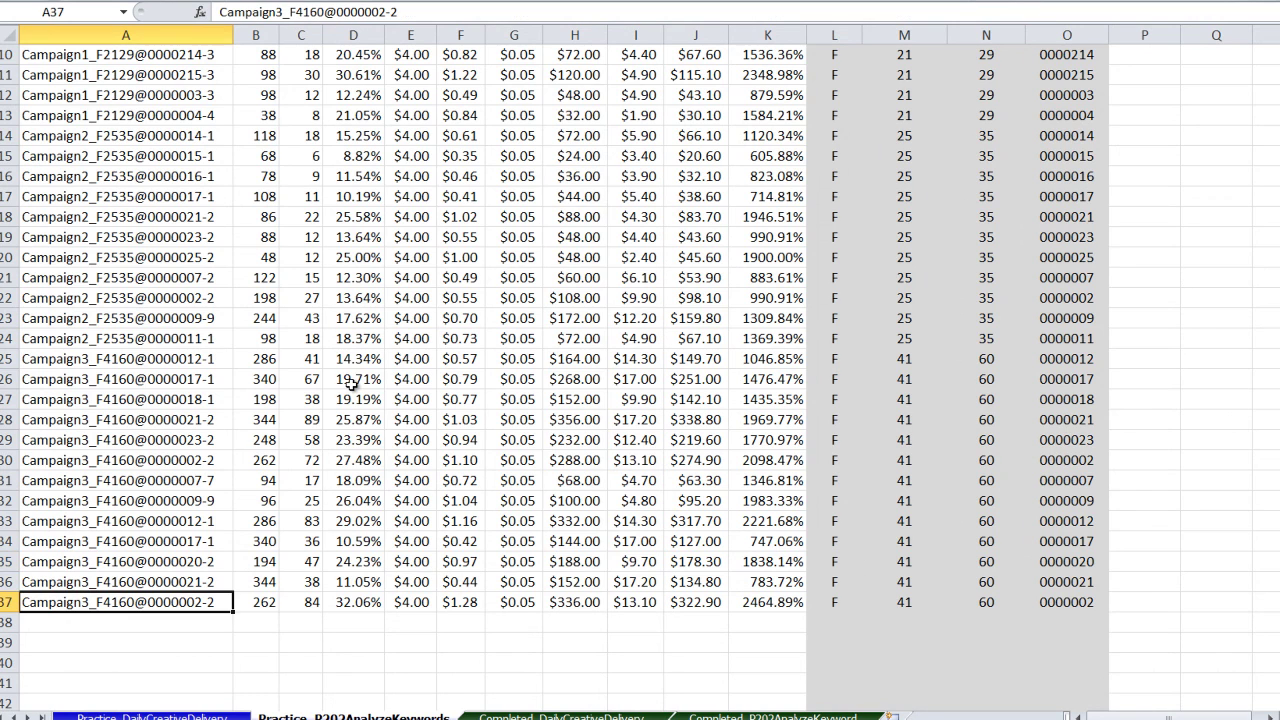
Fill the L37:O37 lookups down to row 200, then select L38, which shows #N/A.
key(shift+Right)
key(shift+Right)
key(shift+Right)
key(shift+Right)
key(shift+Right)
key(shift+Right)
key(shift+Right)
key(shift+Right)
key(shift+Right)
key(shift+Right)
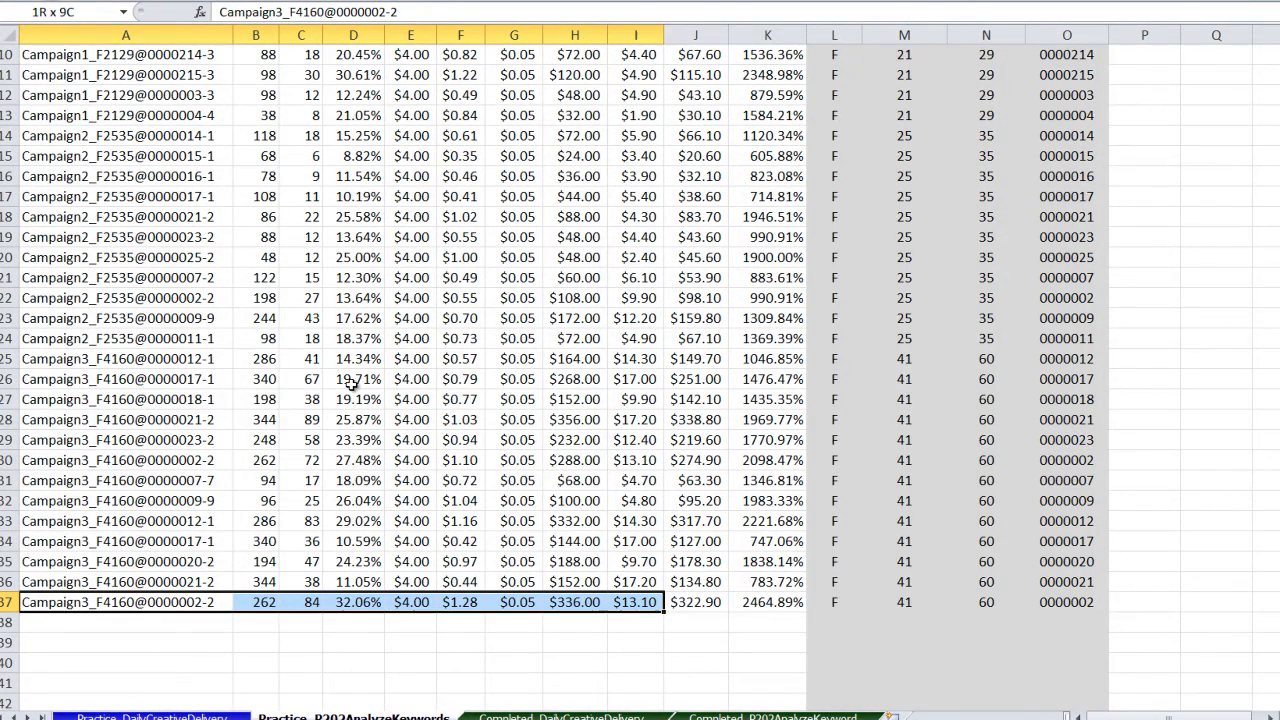
click(830, 601)
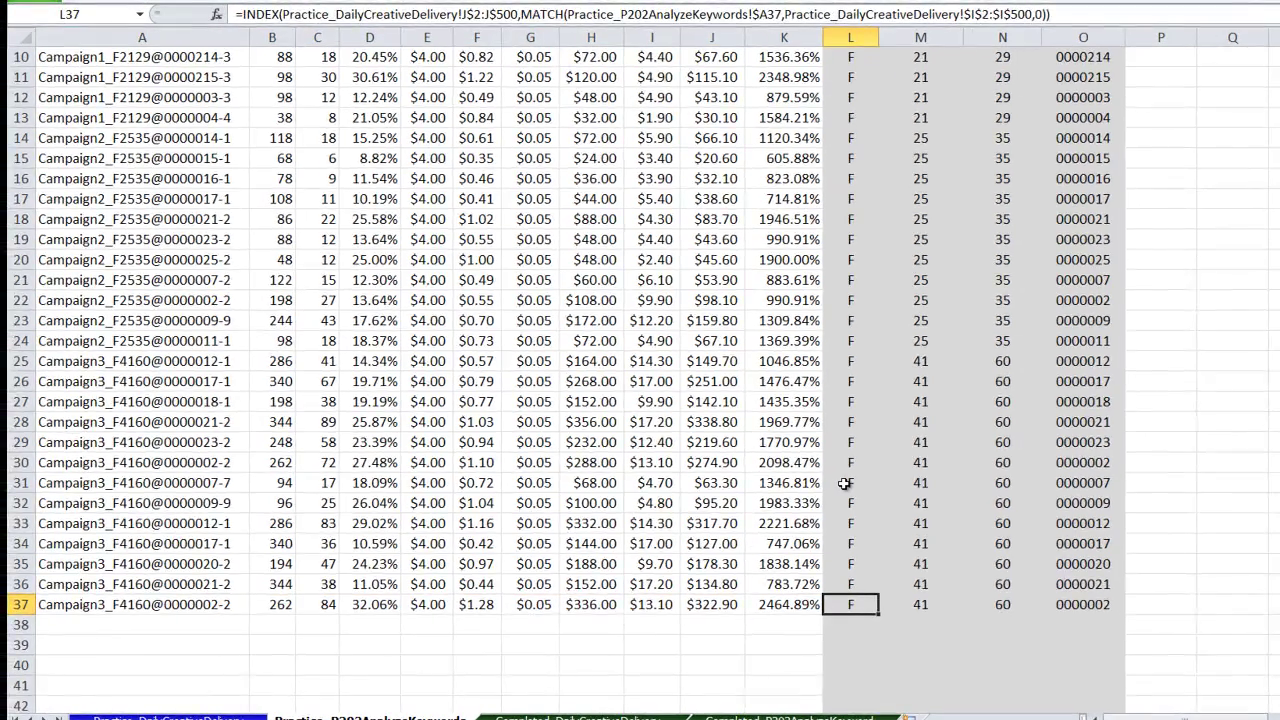
key(Page_Down)
key(Page_Down)
key(Page_Down)
key(Page_Down)
key(Page_Down)
key(Page_Down)
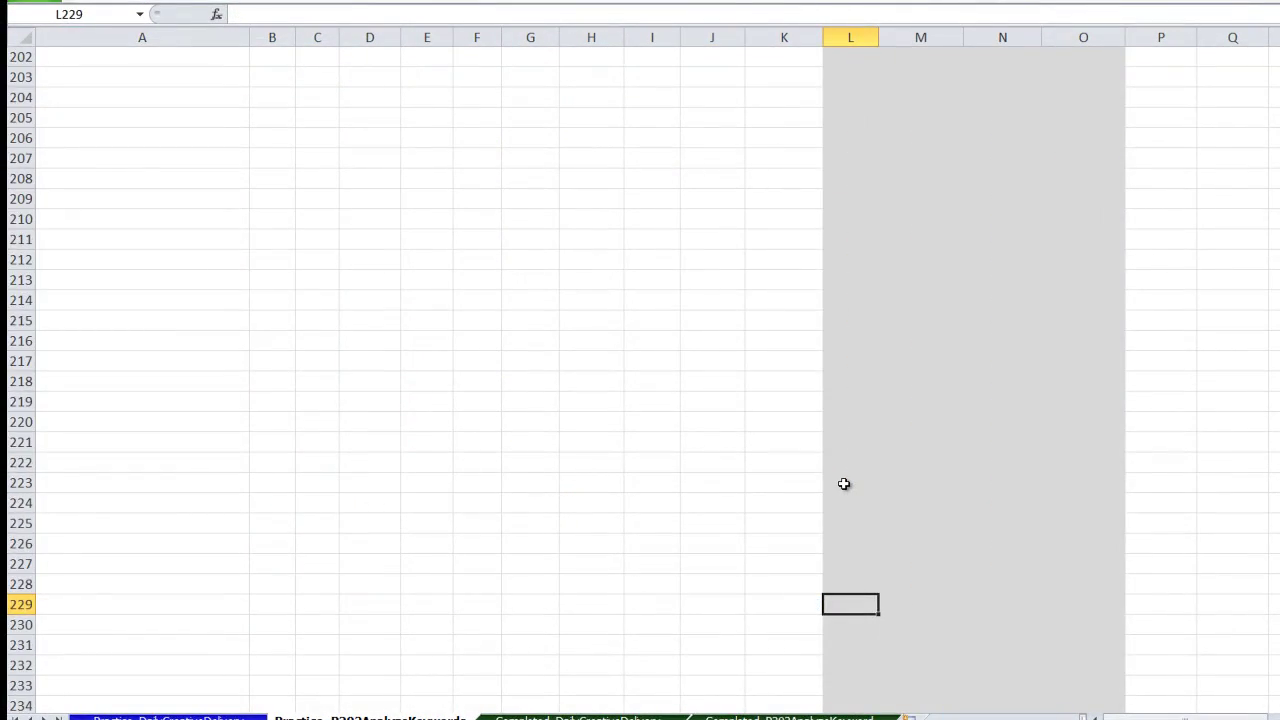
key(Page_Up)
key(Up)
key(Down)
key(Down)
key(Down)
key(Down)
key(Down)
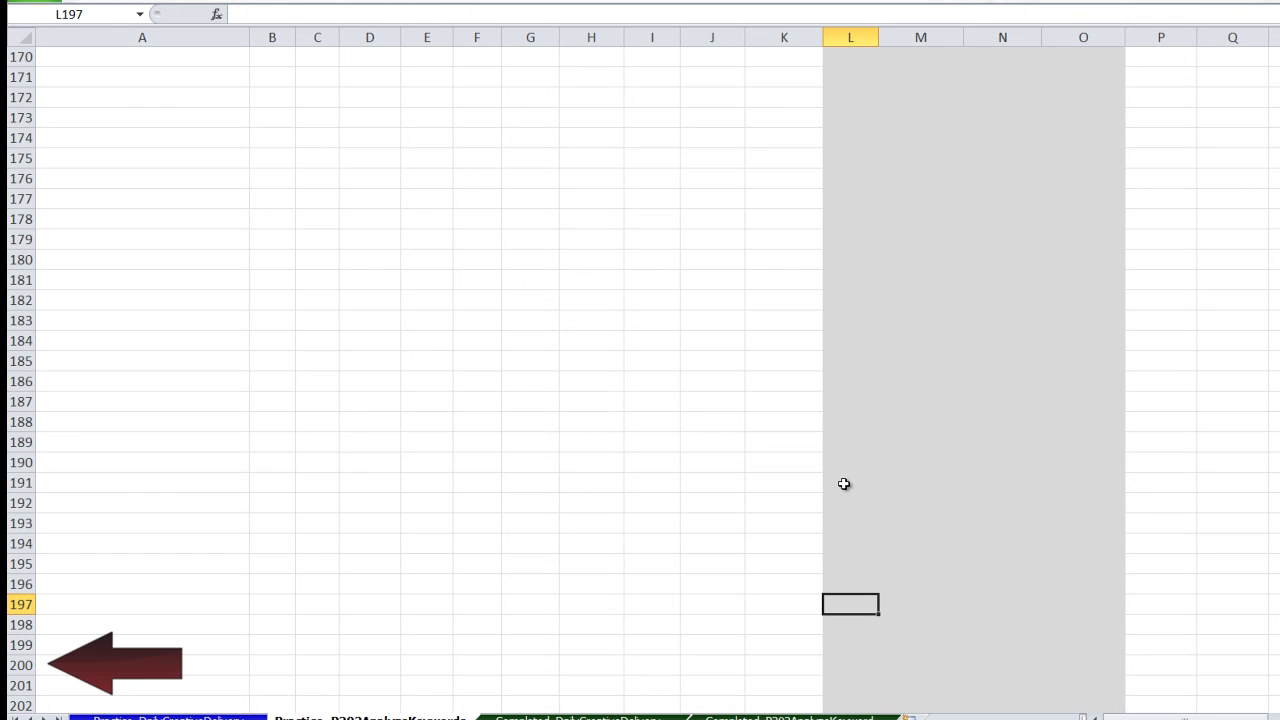
key(shift+Right)
key(shift+Right)
key(shift+Right)
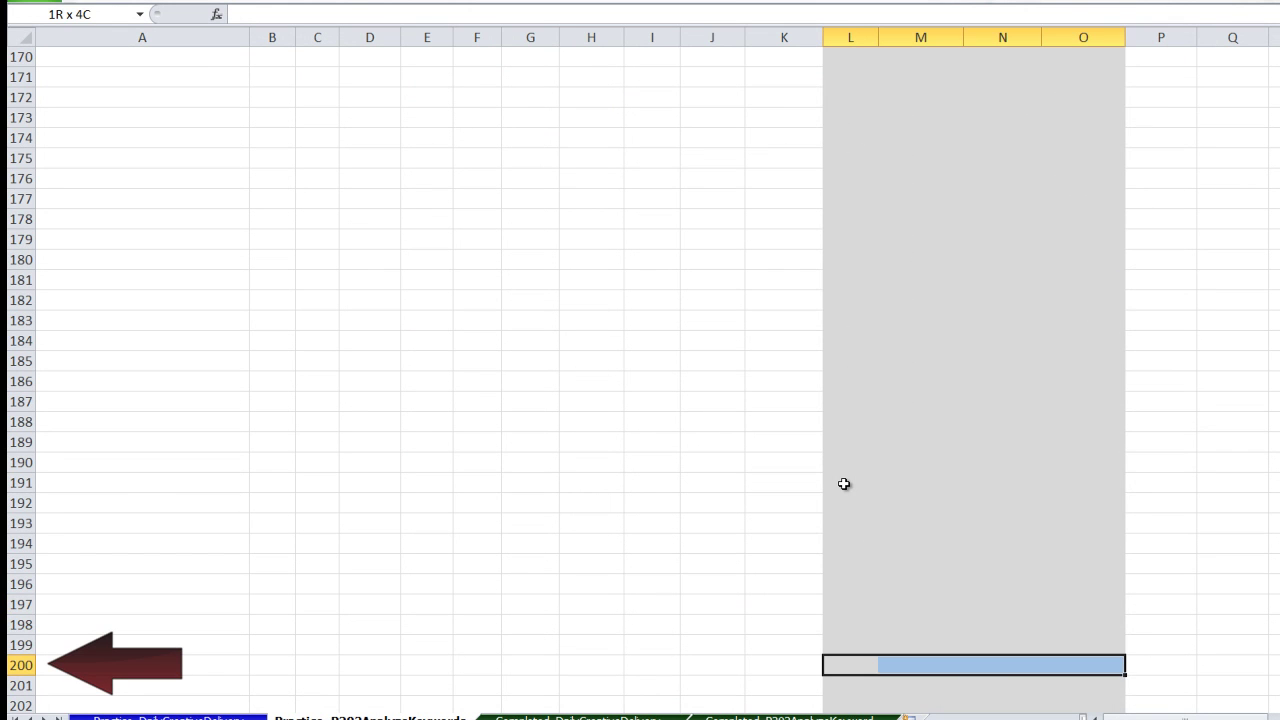
key(ctrl+shift+Up)
key(ctrl+d)
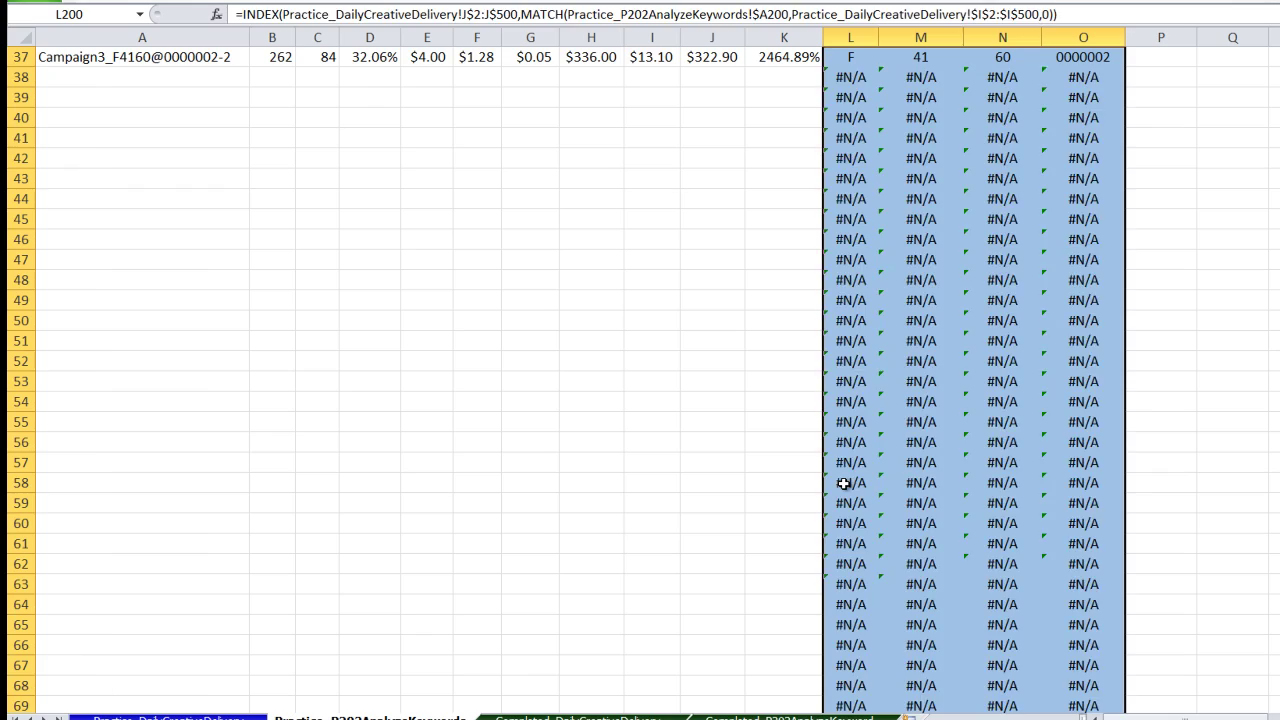
key(ctrl+Up)
scroll(845, 483, down, 7)
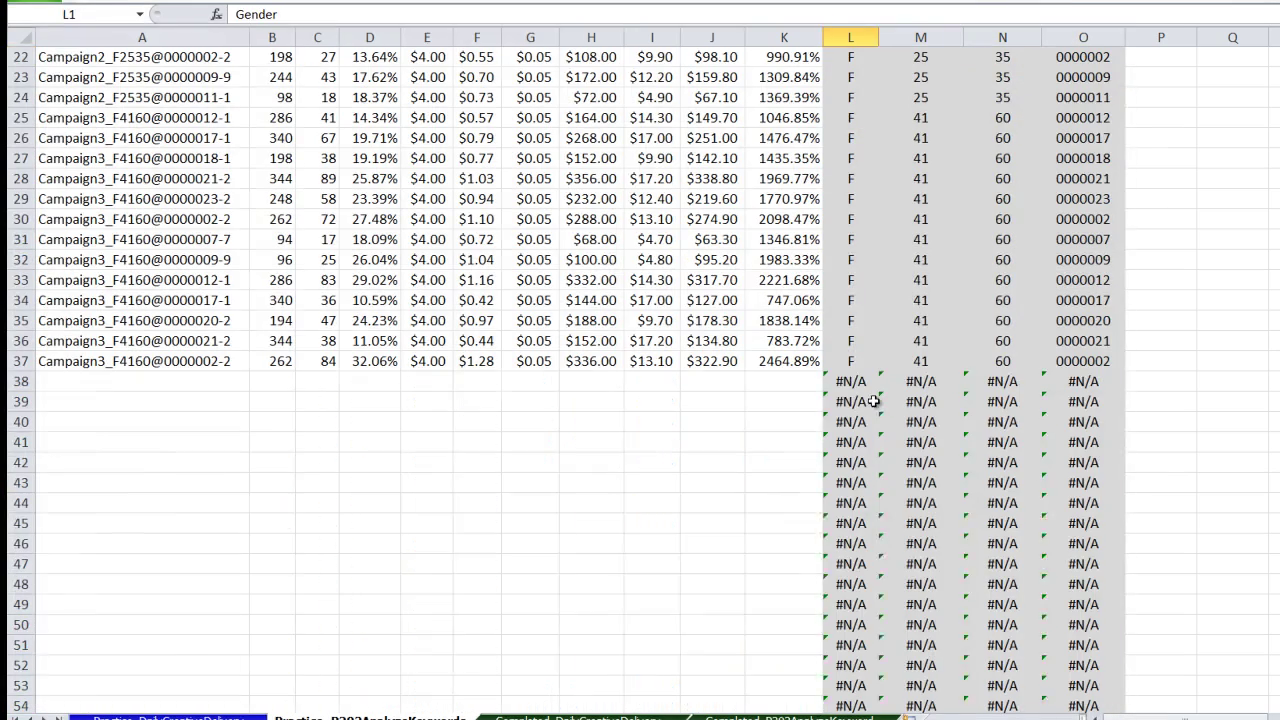
click(868, 384)
Edit L38 to =IFERROR(INDEX(...MATCH(...)),"") so errors return an empty string.
key(F2)
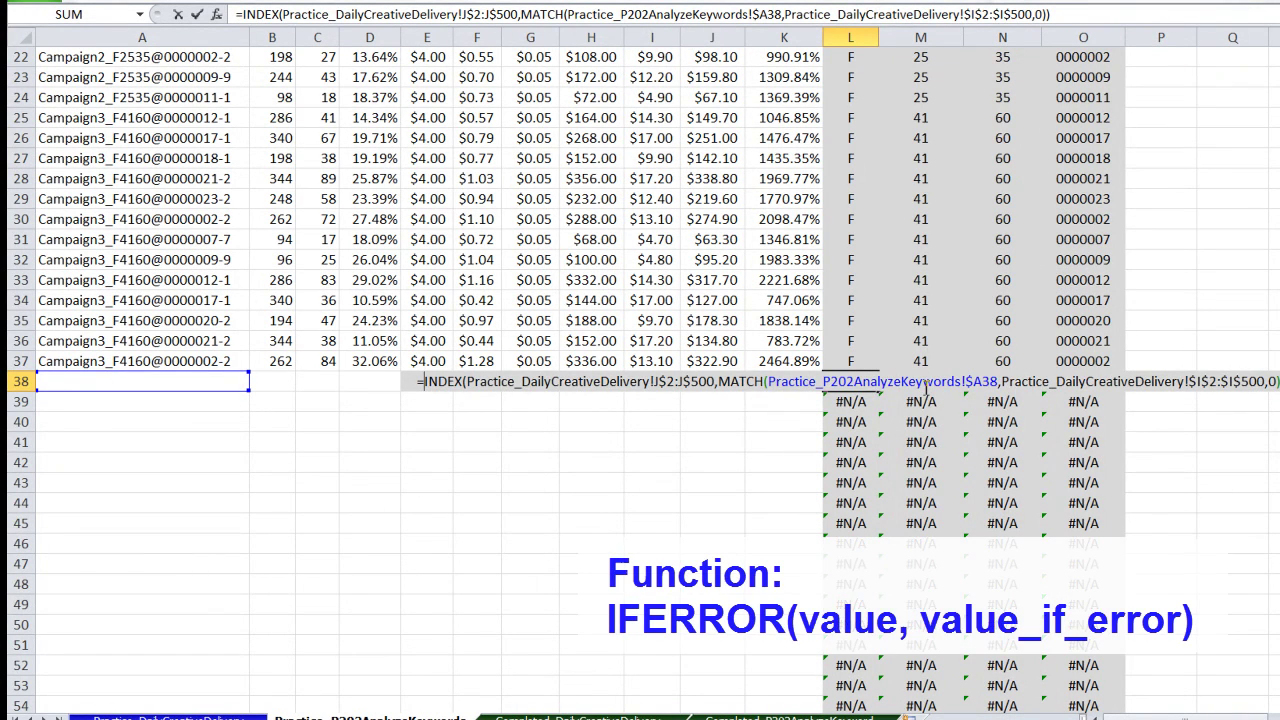
text(iferror)
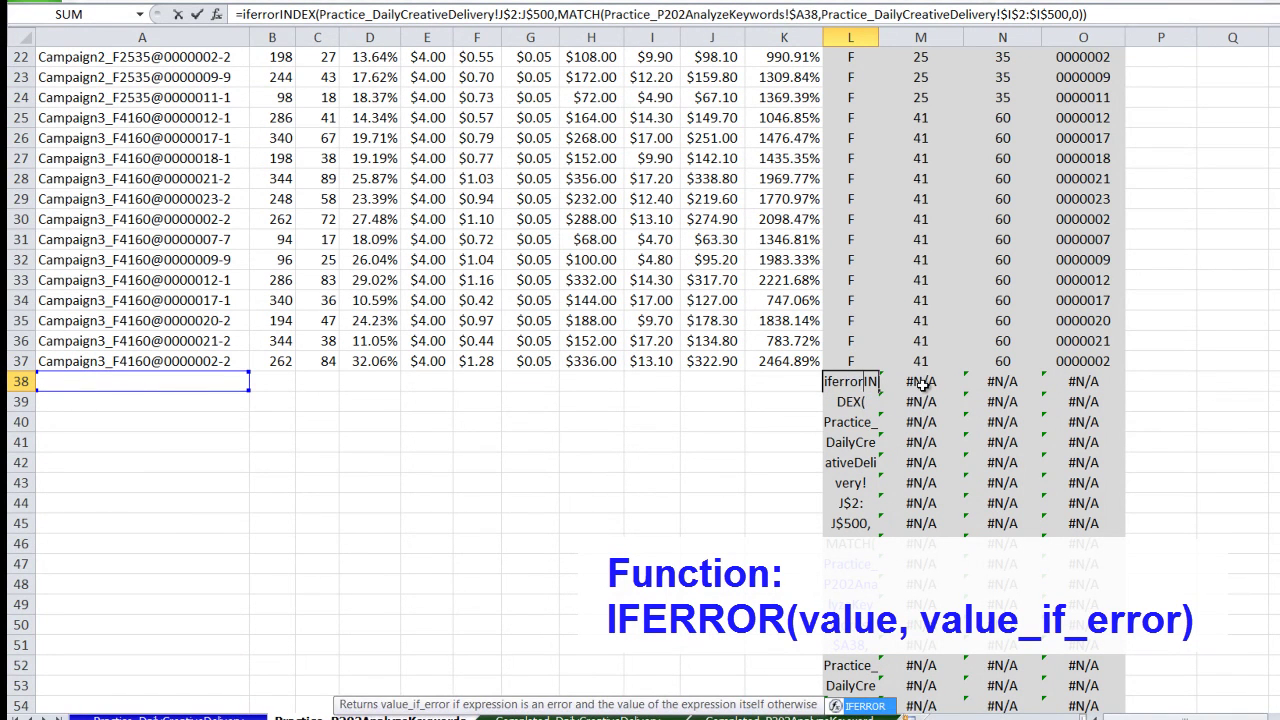
text(()
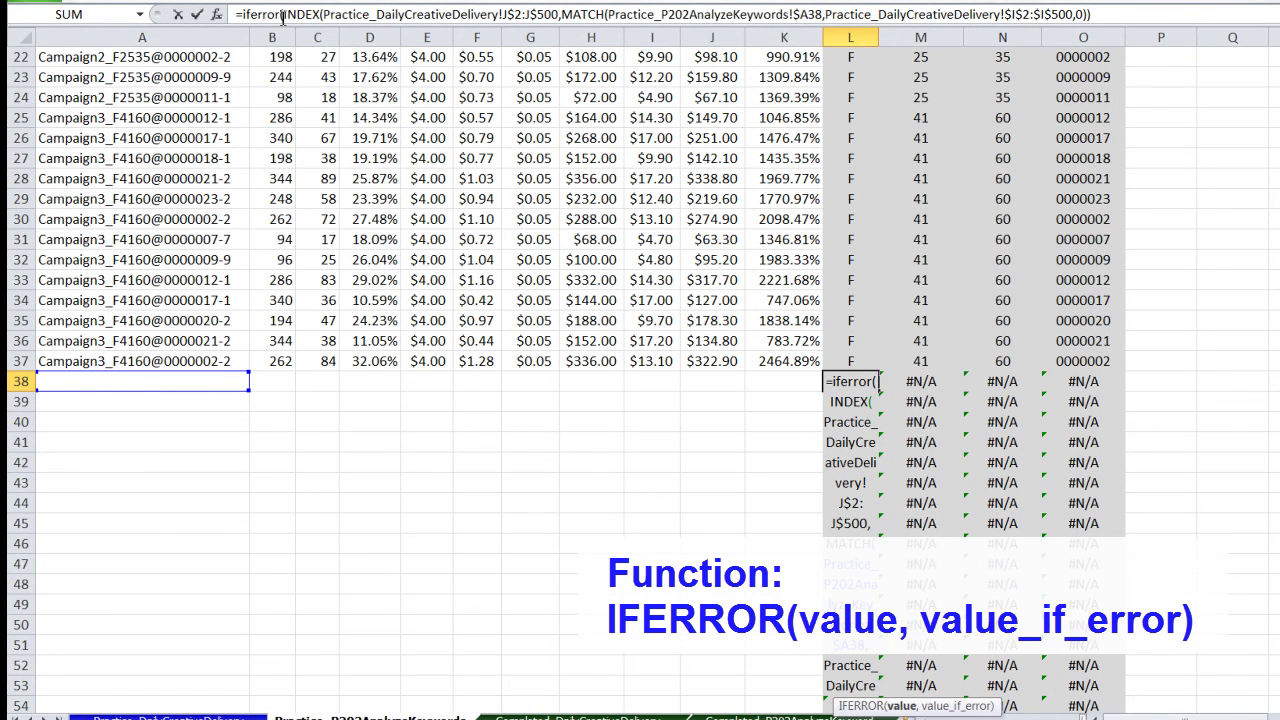
click(1127, 8)
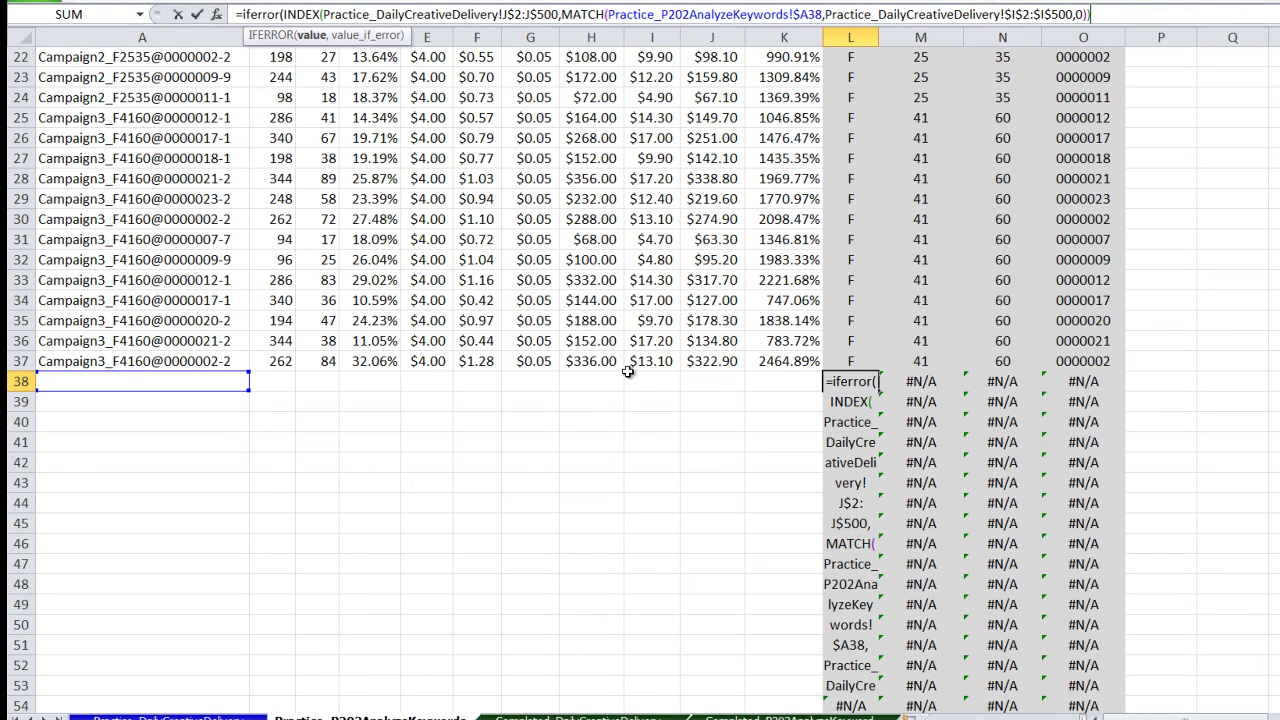
text(),)
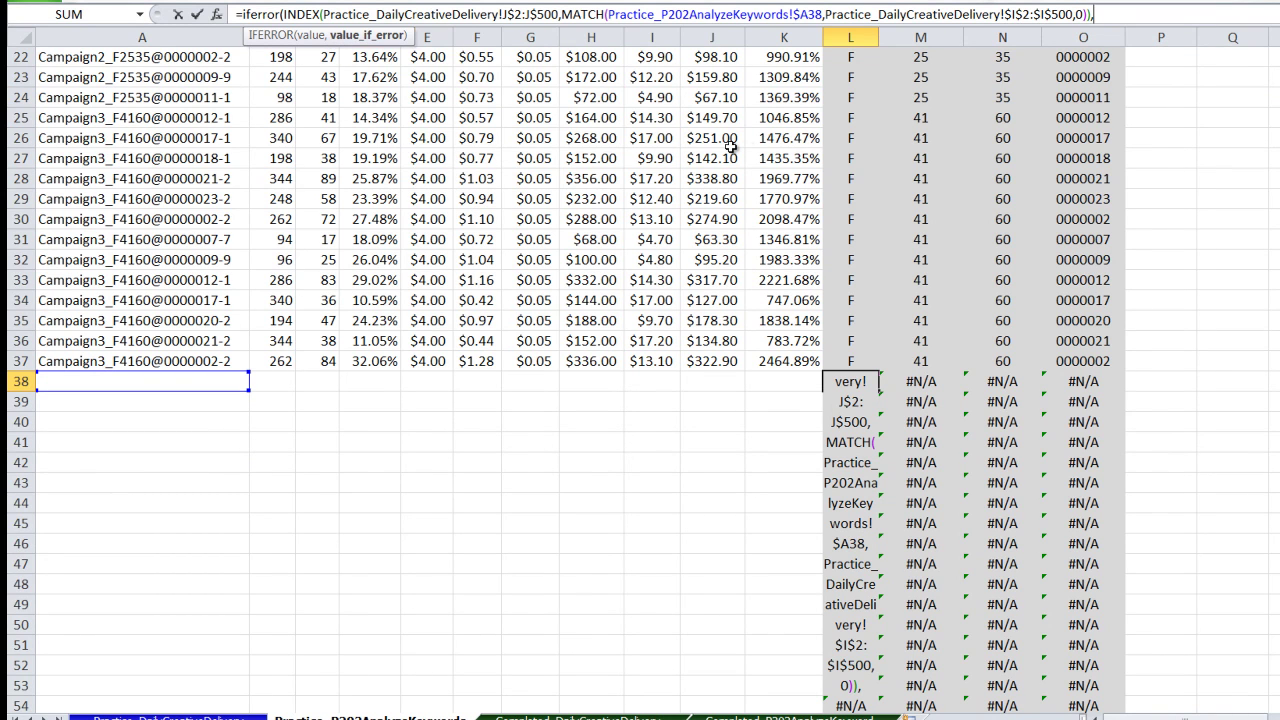
text(""))
Paste the L38 IFERROR formula over L2:O200 and confirm rows below the data appear blank.
key(ctrl+Return)
key(ctrl+c)
key(ctrl+Up)
key(Down)
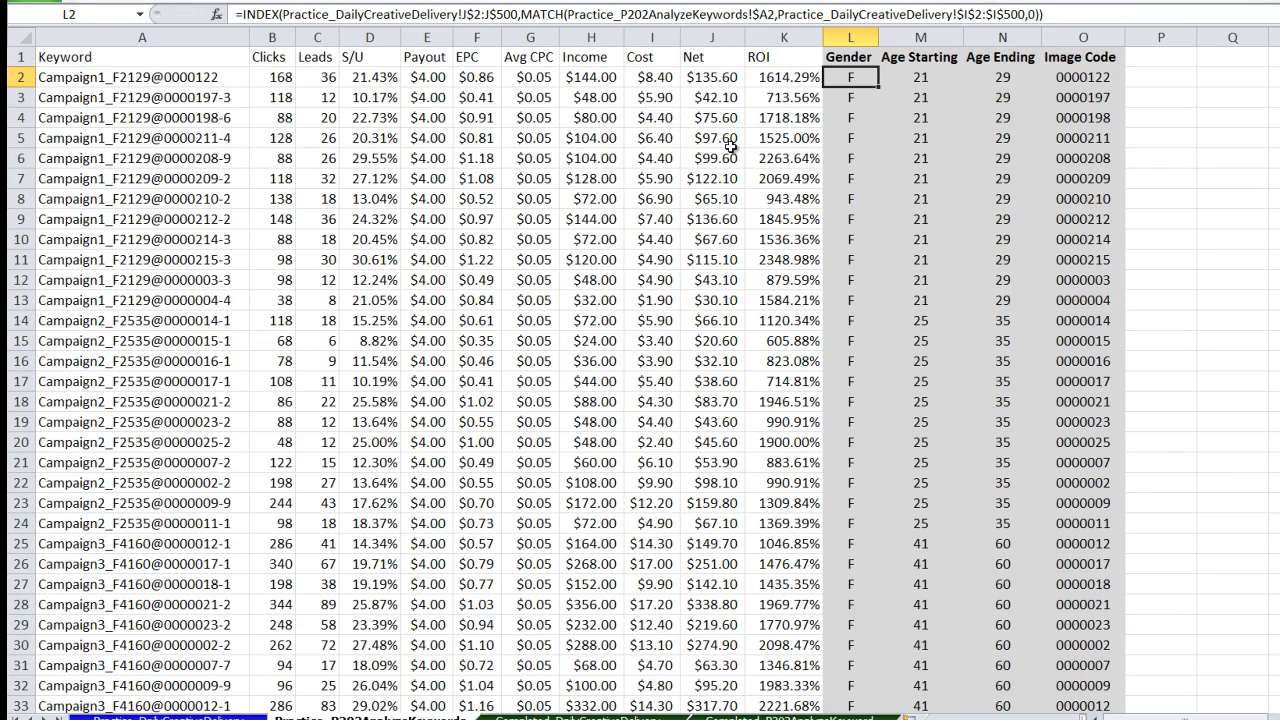
key(shift+Right)
key(shift+Right)
key(shift+Right)
key(ctrl+shift+Down)
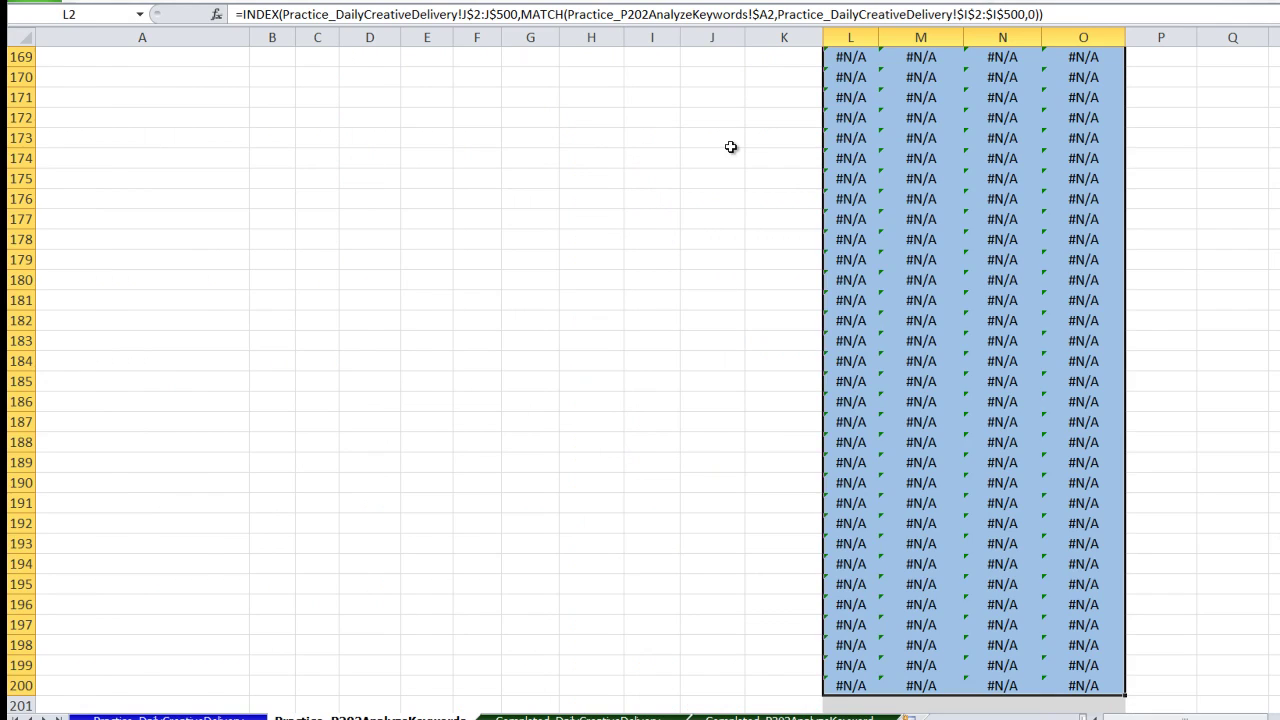
key(ctrl+v)
click(886, 243)
scroll(880, 250, down, 10)
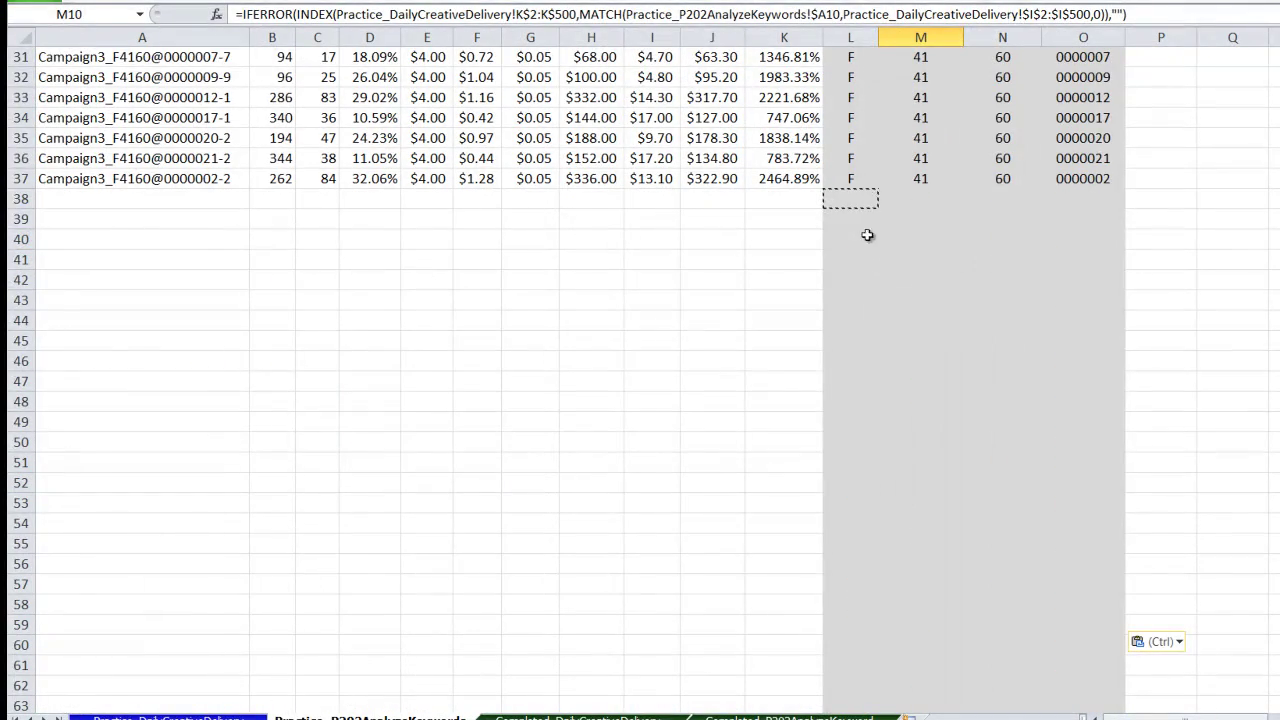
click(877, 249)
key(ctrl+Home)
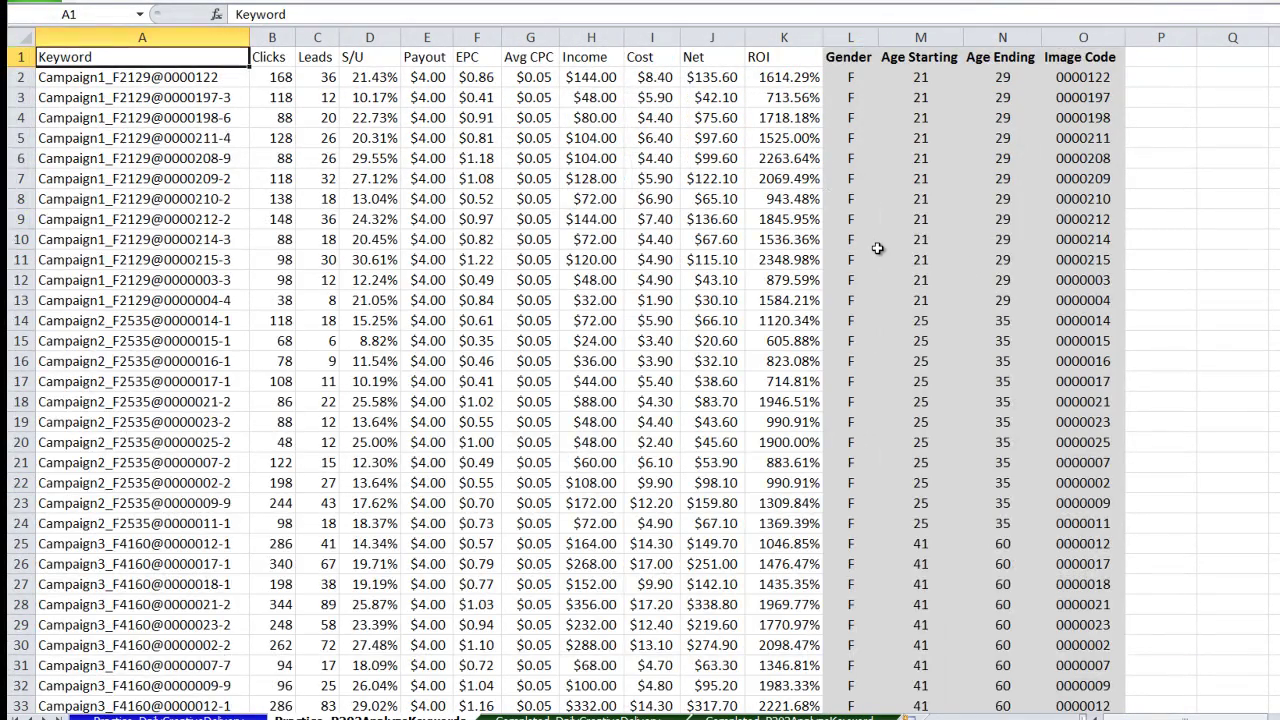